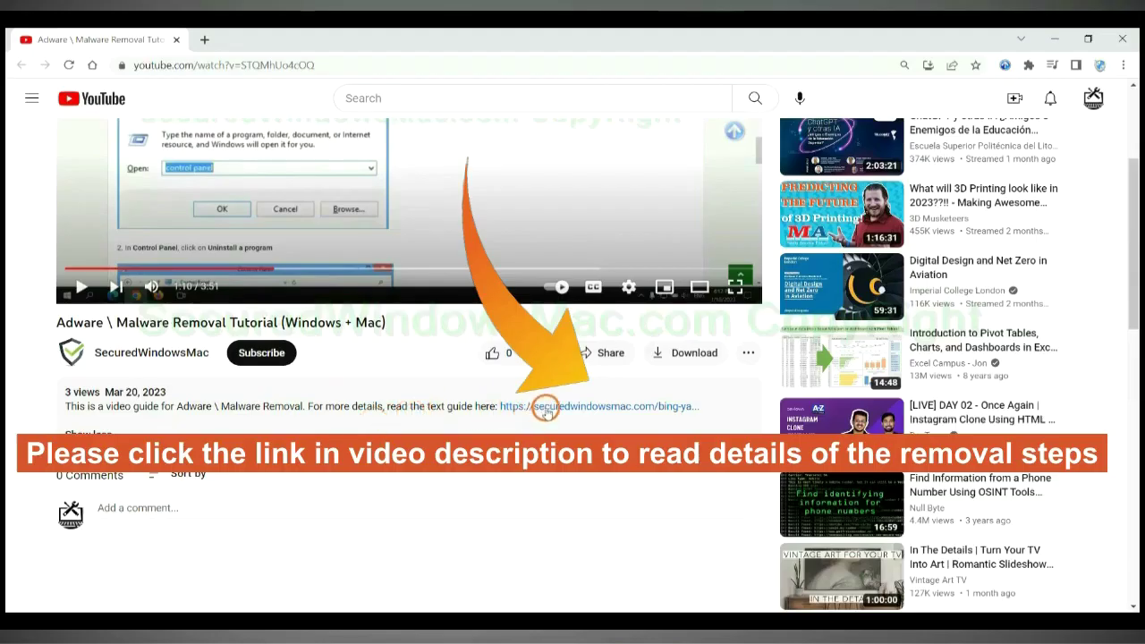
# Open the securedwindowsmac.com removal guide from the video description in a new tab
pyautogui.click(546, 408)
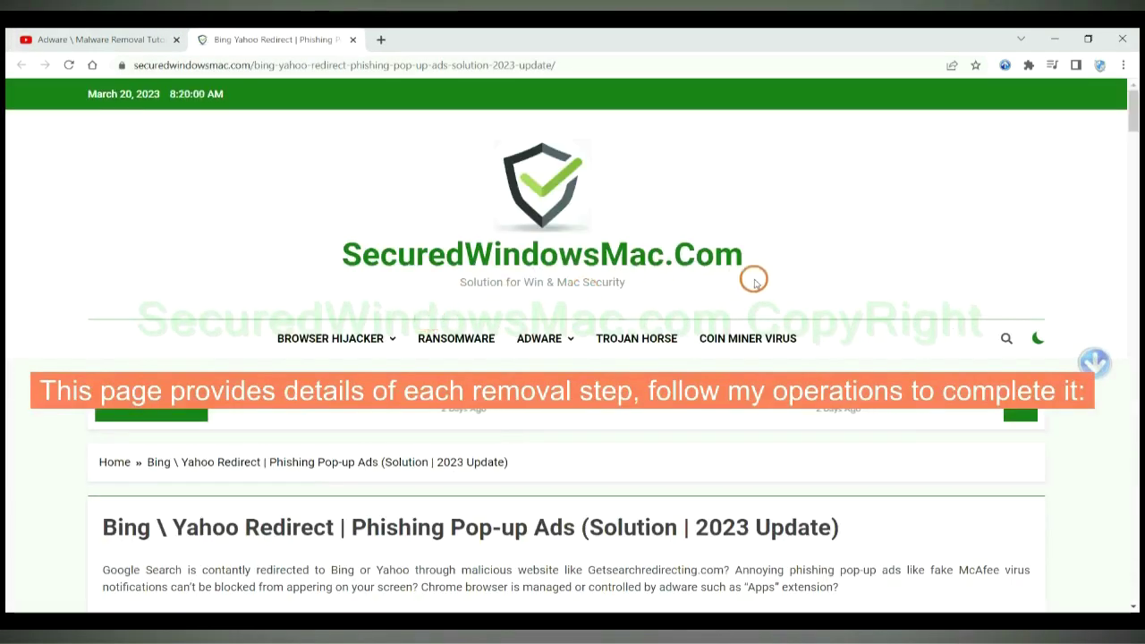
# Scroll the guide down to the Instant Automatic Removal section and its SpyHunter download link
pyautogui.scroll(-1, 812, 269)
pyautogui.scroll(-5, 811, 268)
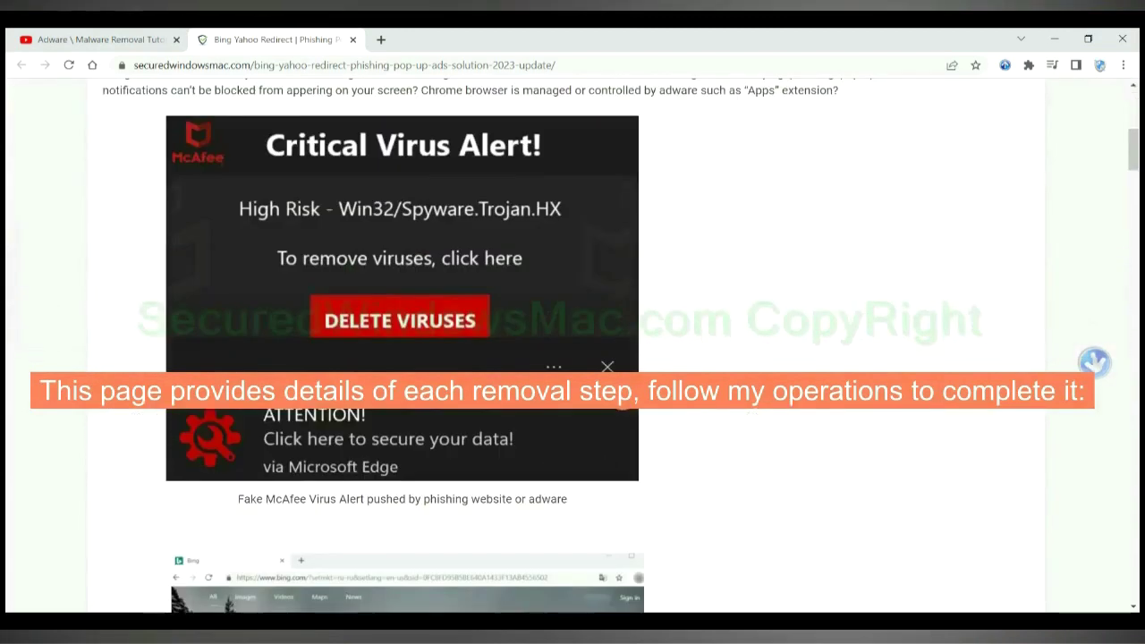
pyautogui.scroll(-2, 812, 268)
pyautogui.scroll(-5, 812, 268)
pyautogui.scroll(-1, 621, 396)
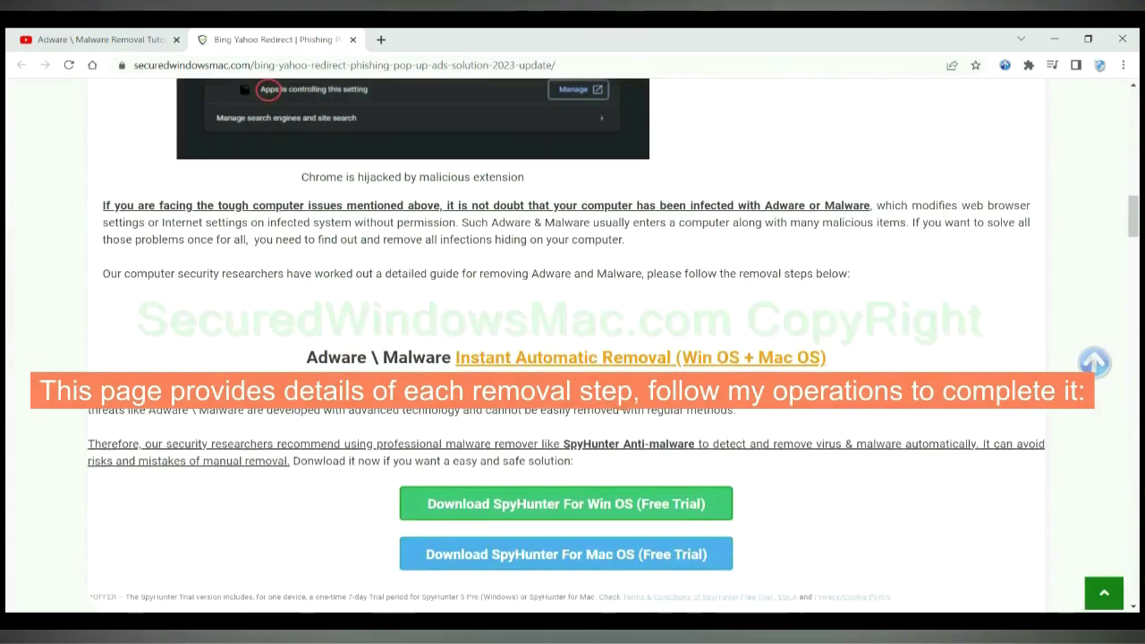
pyautogui.scroll(-1, 621, 397)
pyautogui.scroll(-1, 537, 313)
pyautogui.scroll(-1, 448, 235)
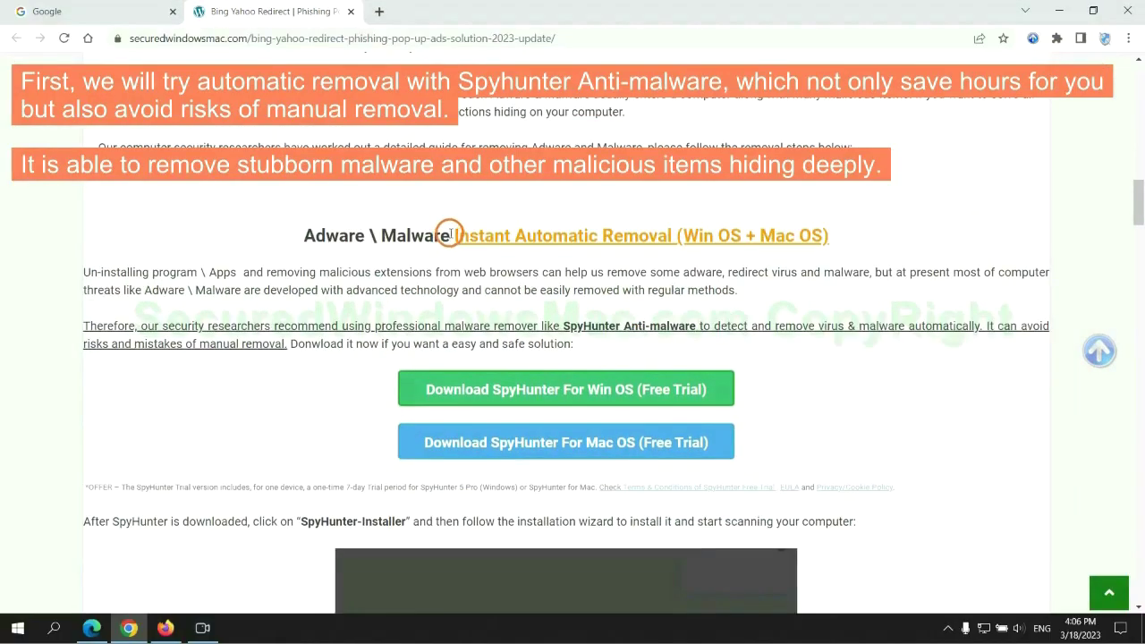
pyautogui.moveTo(452, 234); pyautogui.dragTo(673, 234)
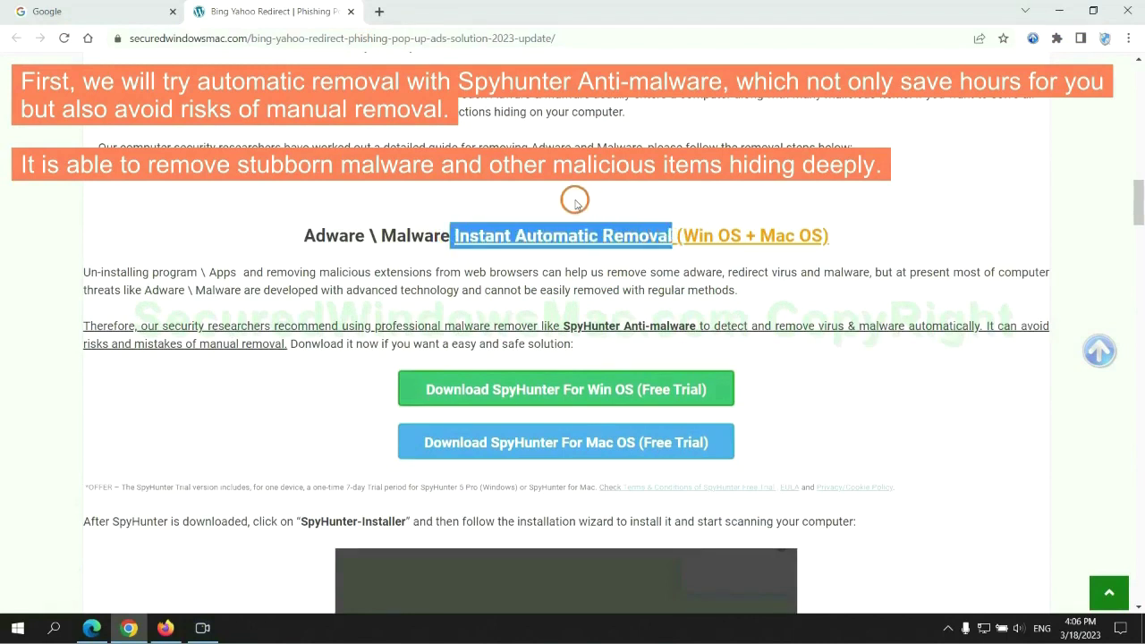
pyautogui.click(571, 199)
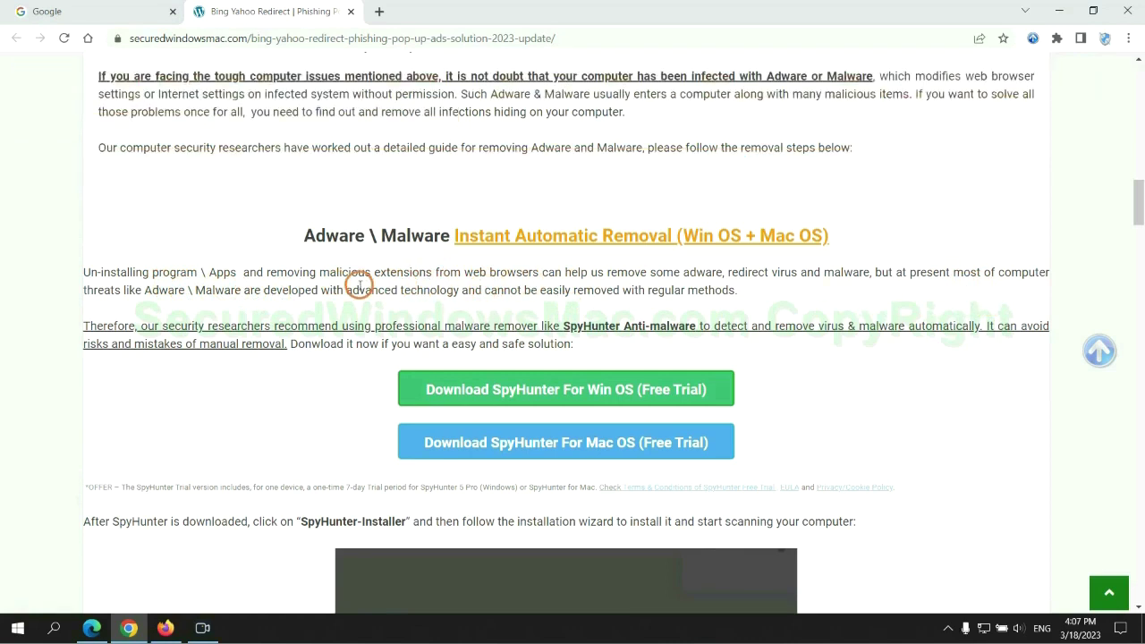
pyautogui.scroll(-1, 569, 324)
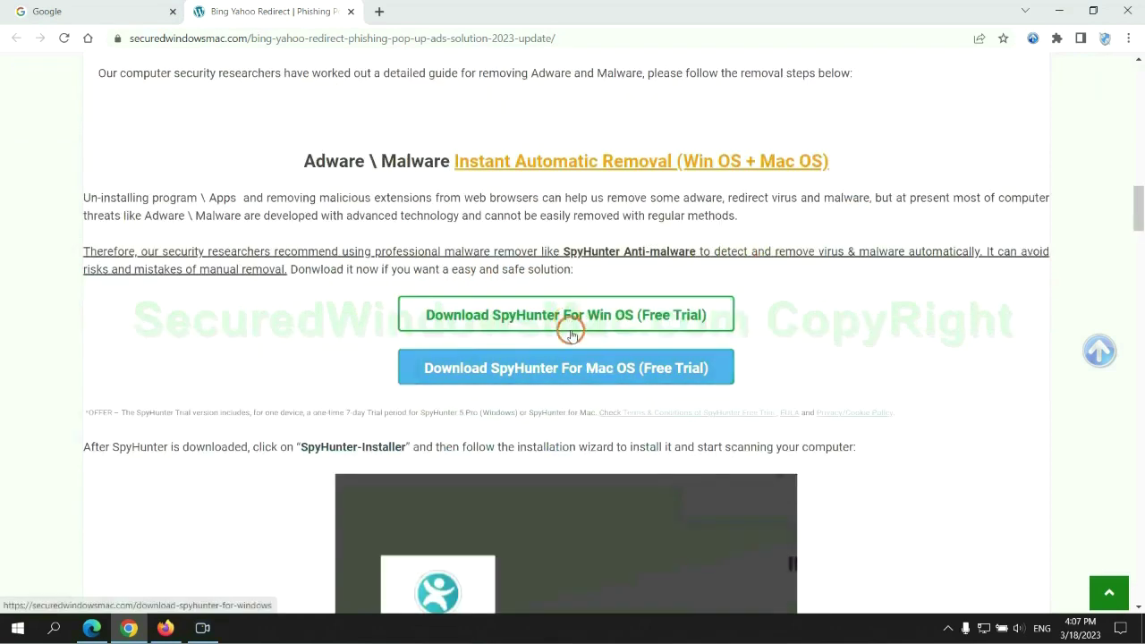
pyautogui.scroll(-1, 578, 360)
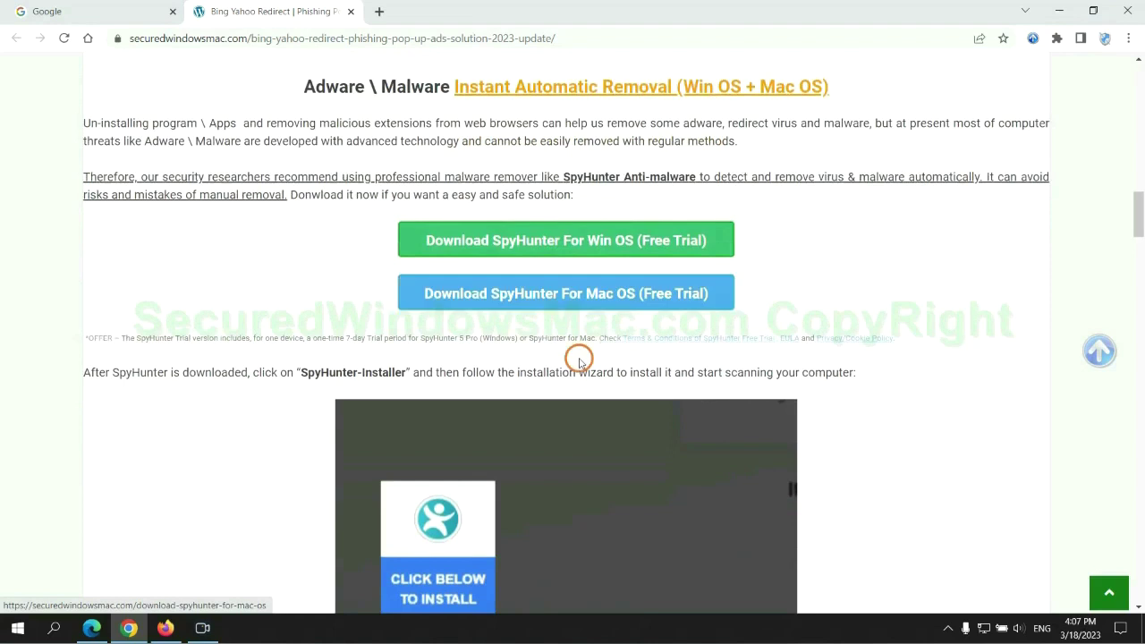
pyautogui.scroll(-1, 571, 287)
# Download and keep the SpyHunter free-trial installer, run it, and accept the EULA
pyautogui.click(578, 169)
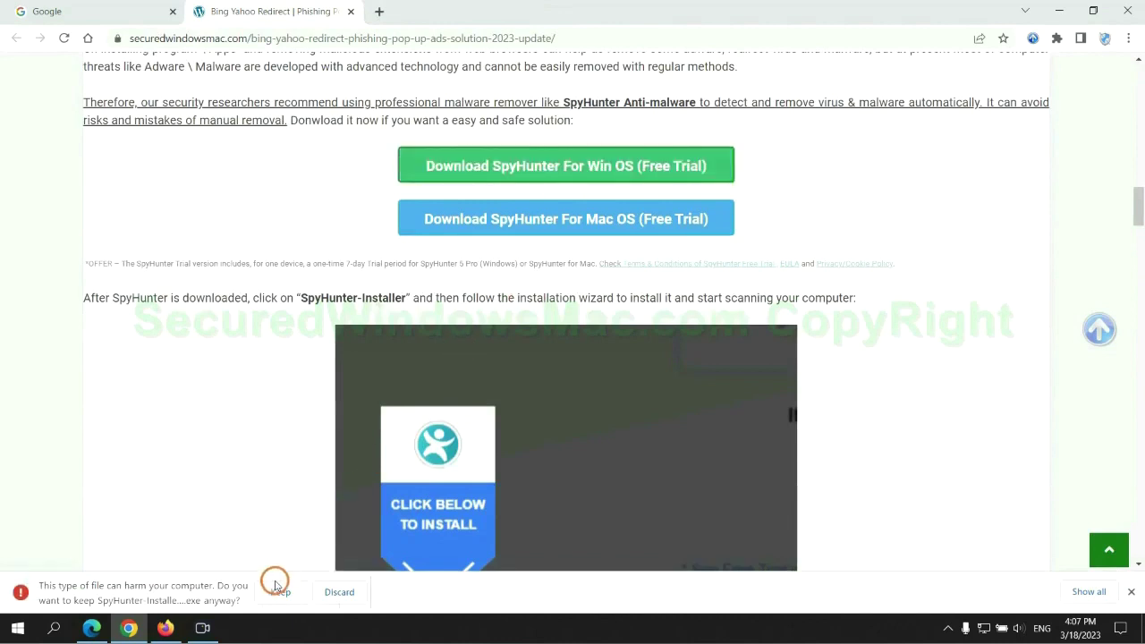
pyautogui.click(279, 592)
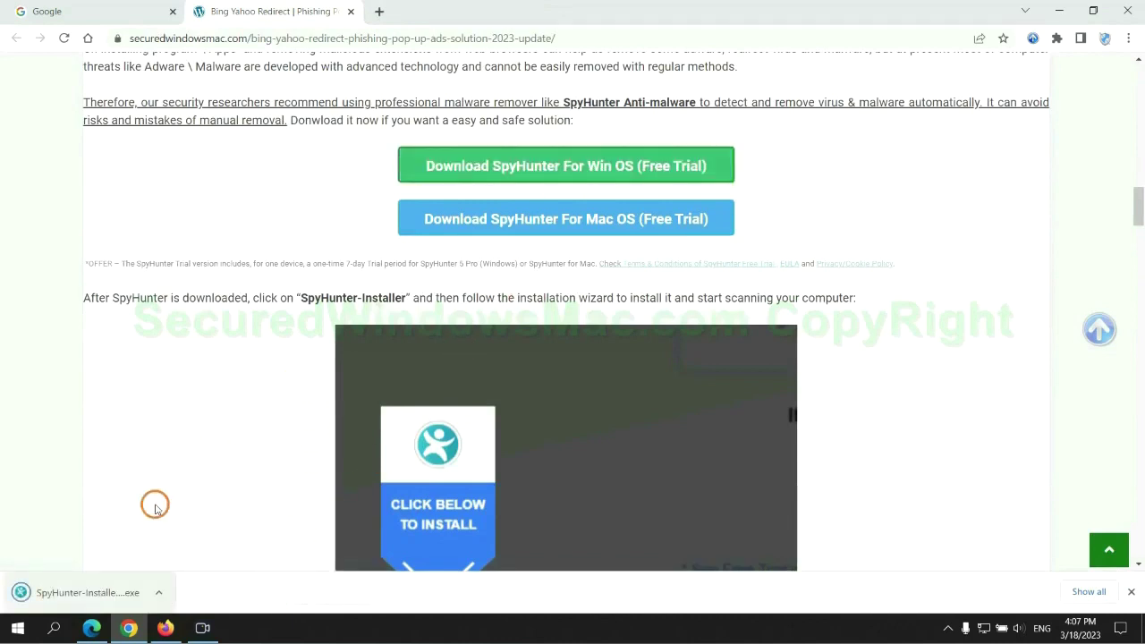
pyautogui.click(109, 593)
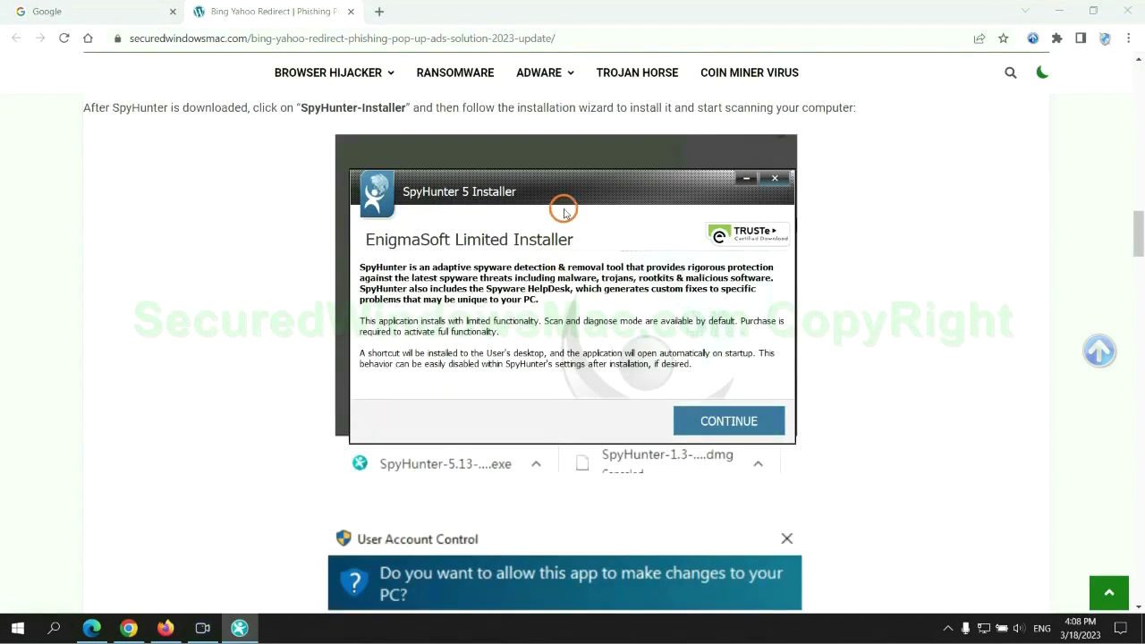
pyautogui.click(755, 422)
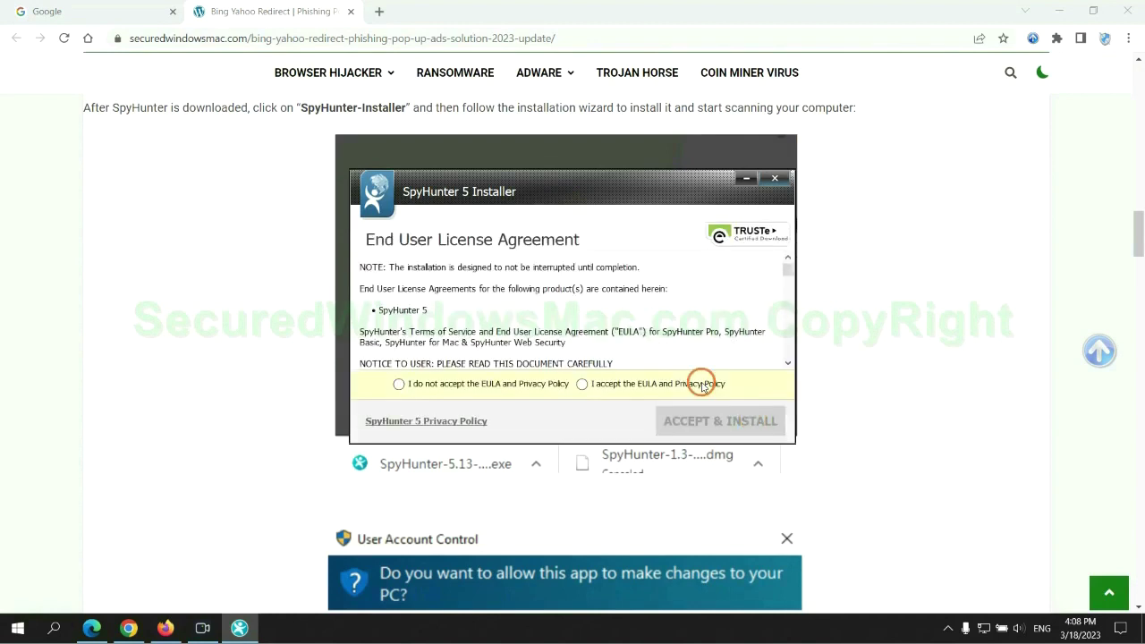
pyautogui.click(581, 385)
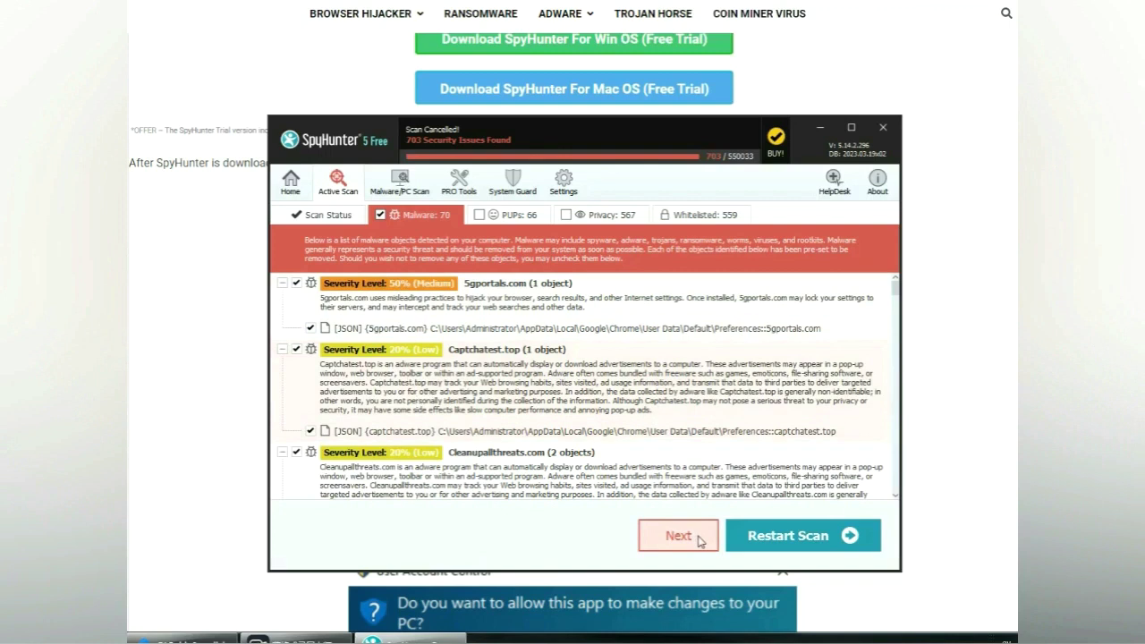
# Move past the 703-issue scan results and choose the FREE Trial (7-Days) registration
pyautogui.click(700, 539)
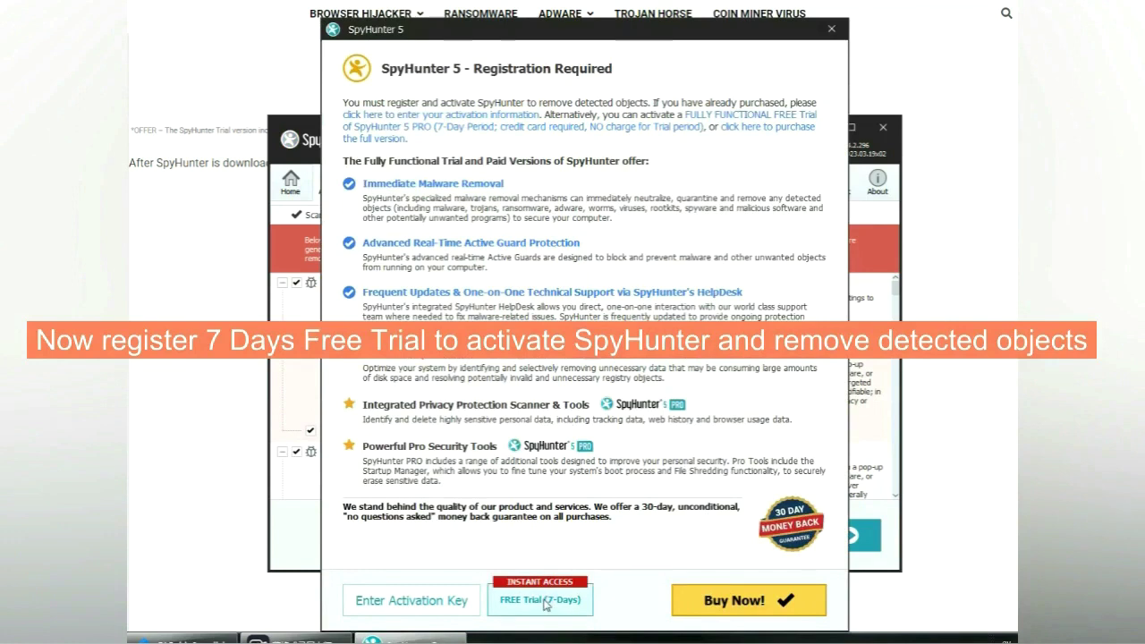
pyautogui.click(545, 603)
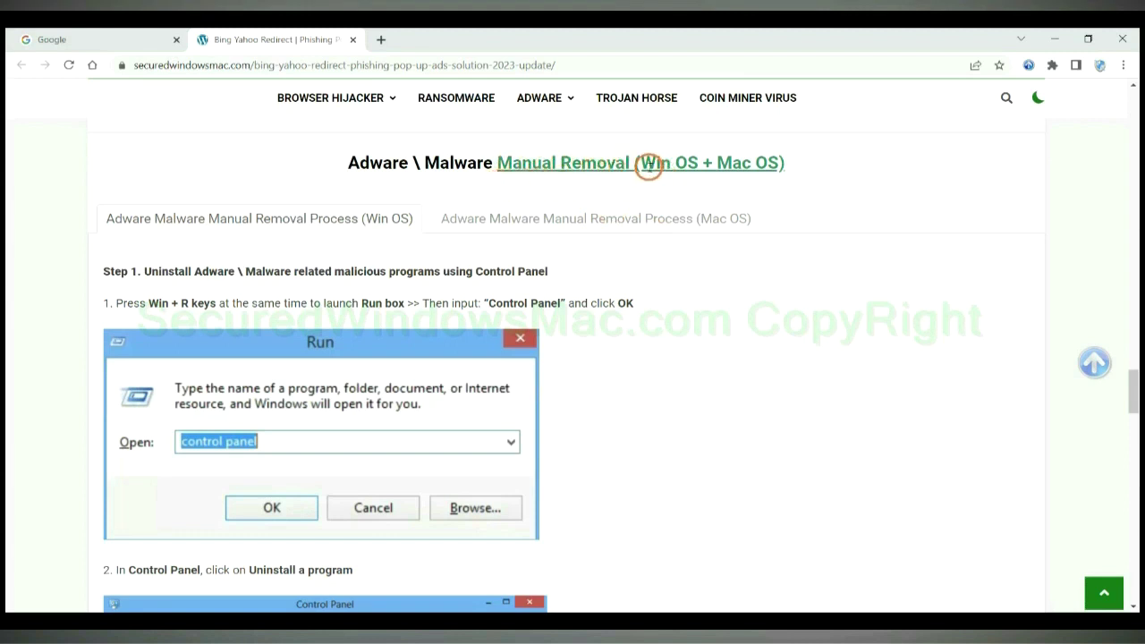
# Highlight the Win and Mac OS manual removal headings and show the Mac OS steps
pyautogui.moveTo(640, 164); pyautogui.dragTo(703, 164)
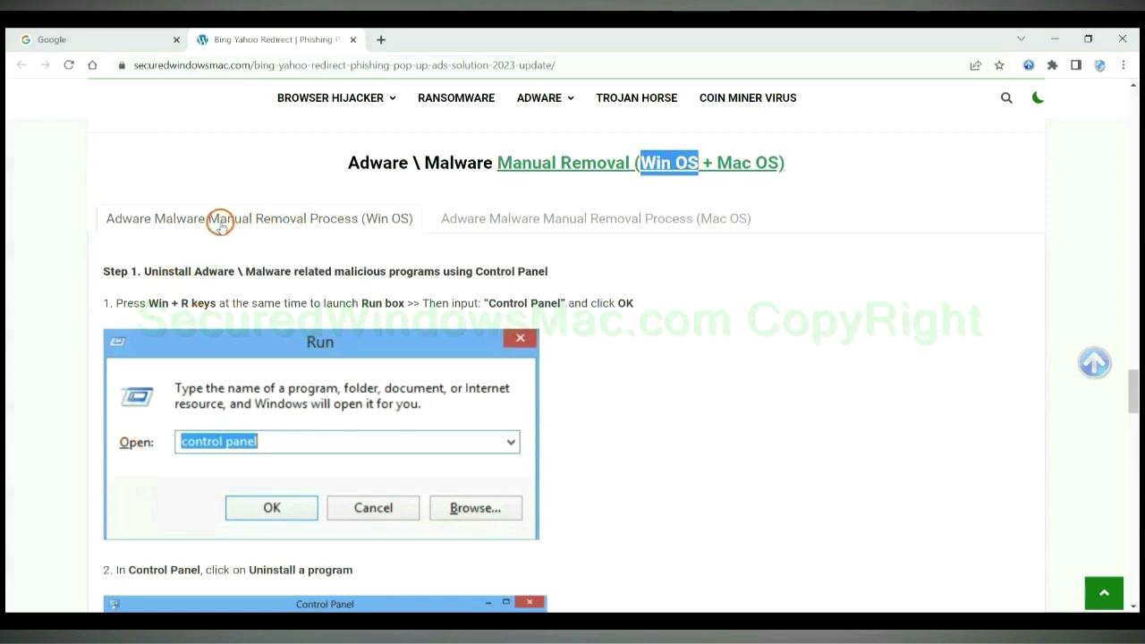
pyautogui.moveTo(715, 162); pyautogui.dragTo(779, 162)
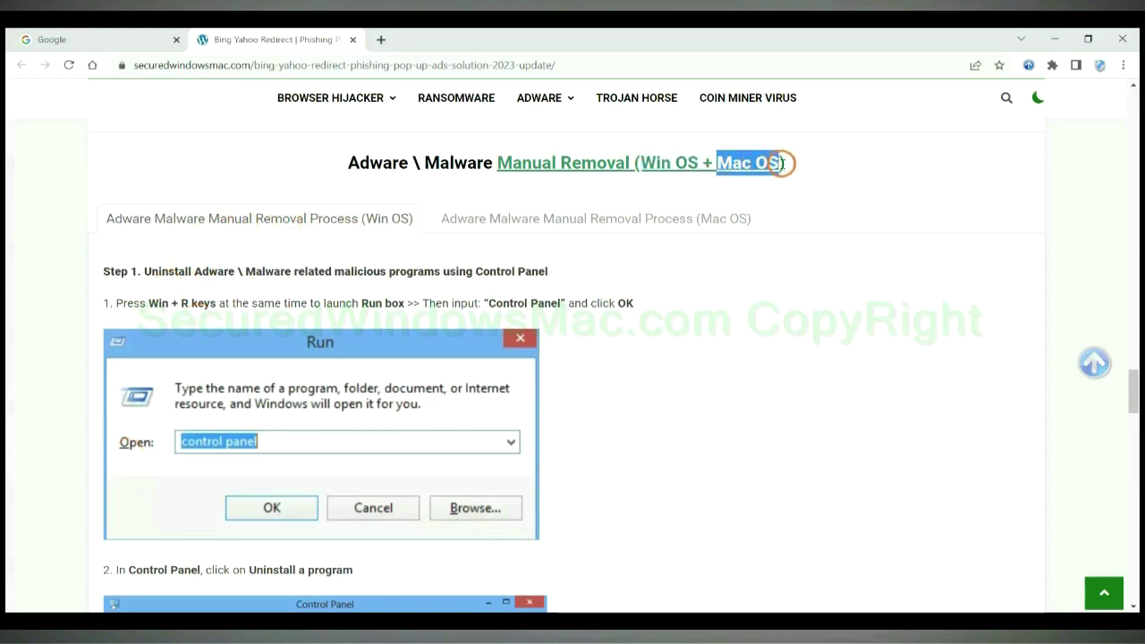
pyautogui.click(586, 215)
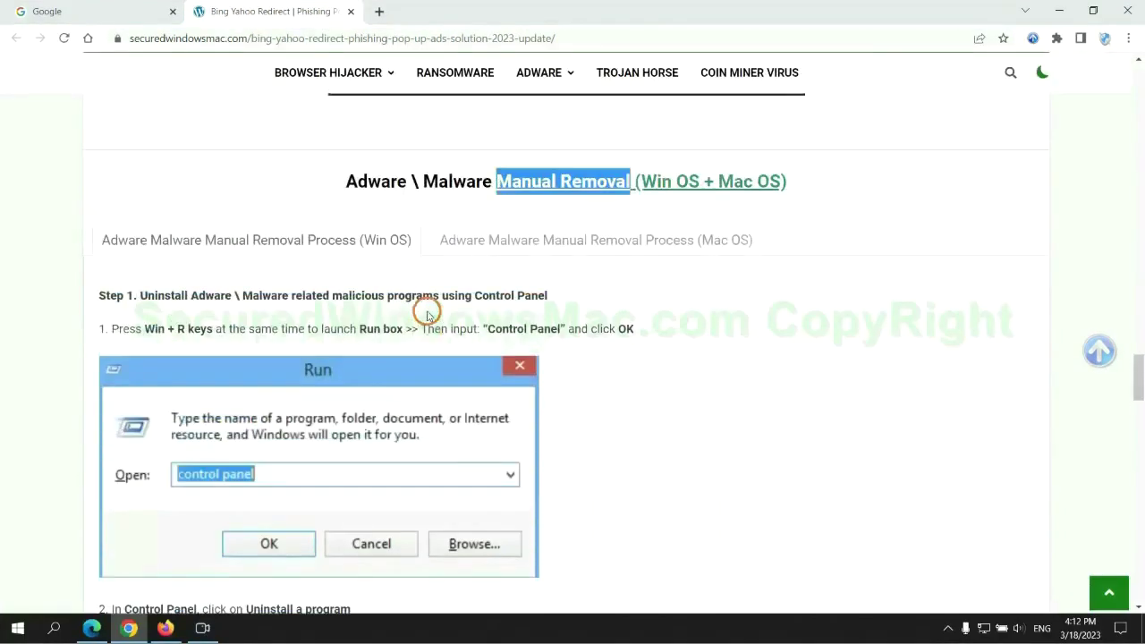
# Bring Windows Step 1, uninstalling malicious programs via Control Panel, into view
pyautogui.scroll(1, 427, 313)
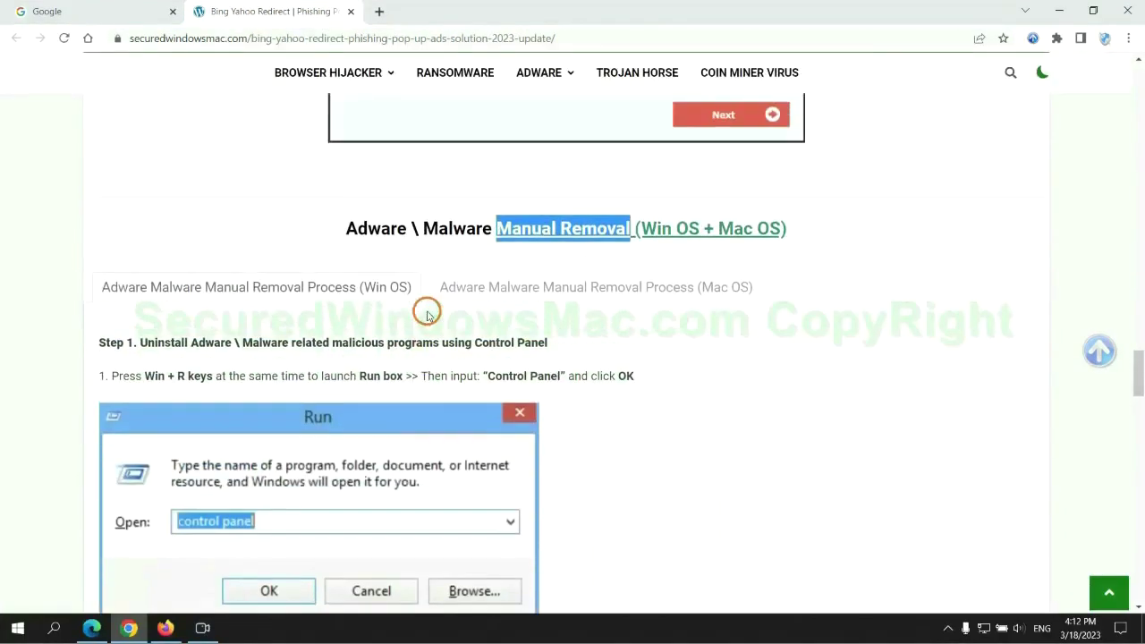
pyautogui.scroll(-1, 358, 294)
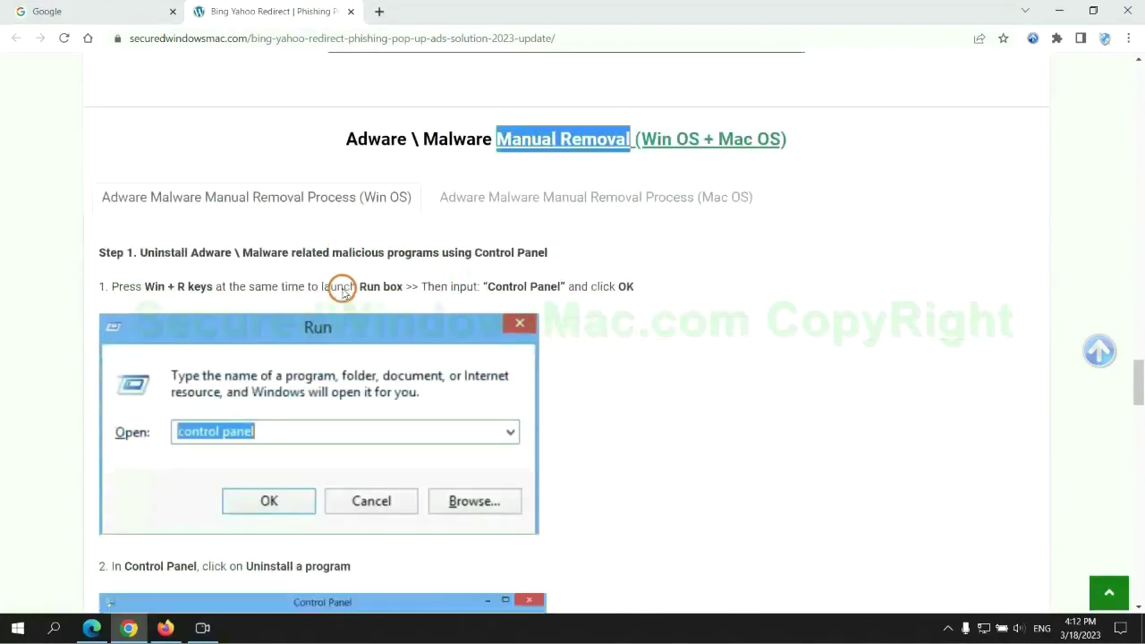
pyautogui.scroll(-1, 268, 232)
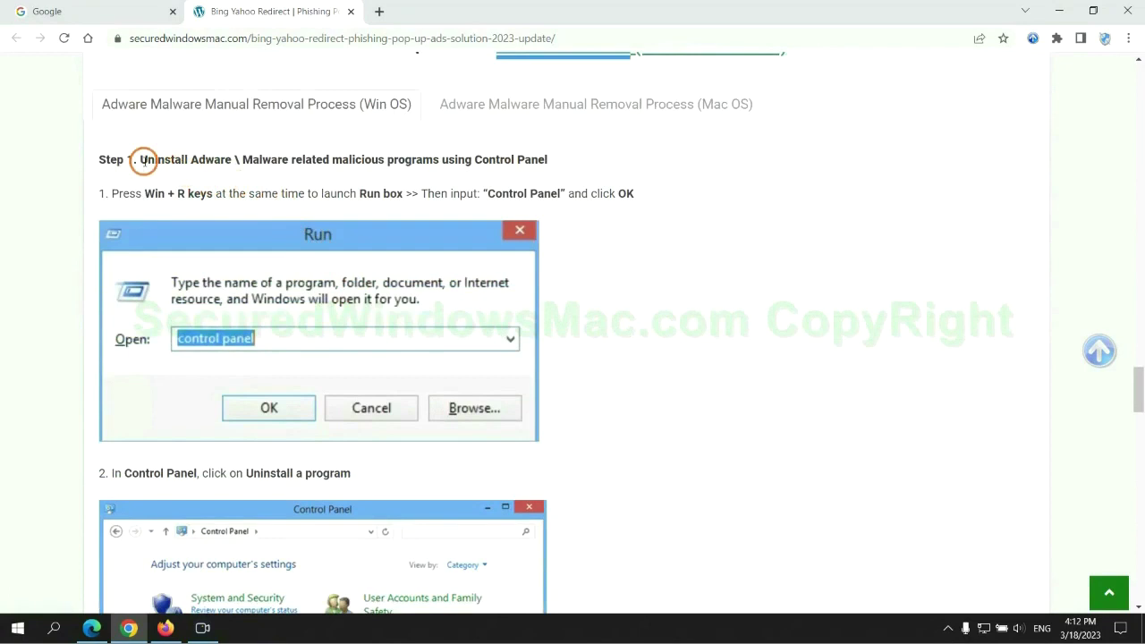
pyautogui.moveTo(157, 161); pyautogui.dragTo(427, 164)
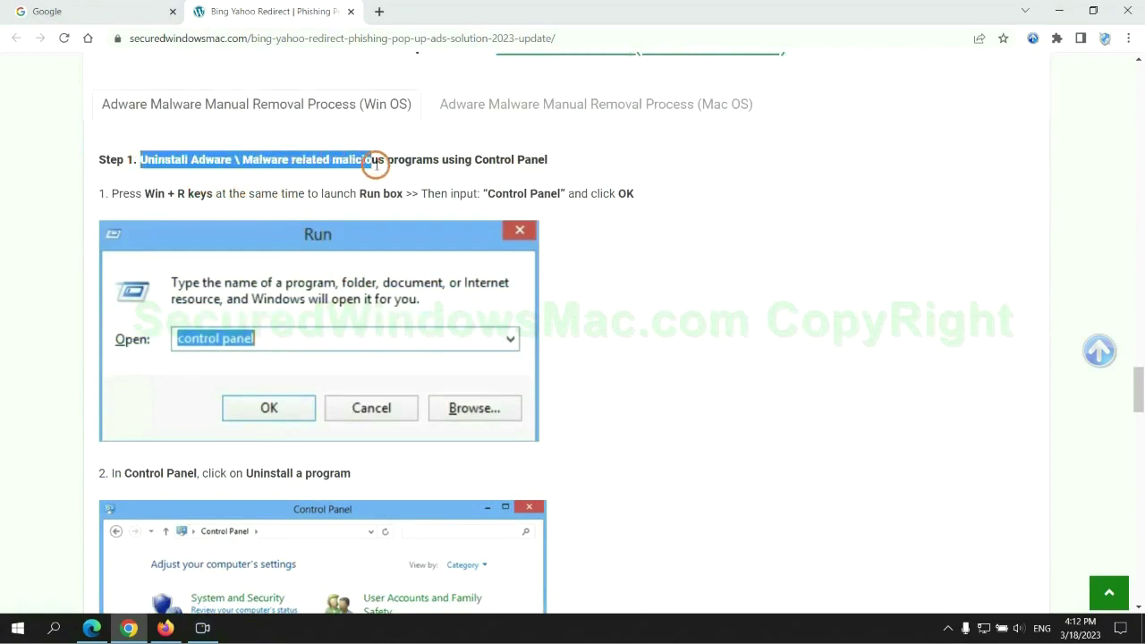
pyautogui.click(759, 233)
pyautogui.scroll(-2, 713, 233)
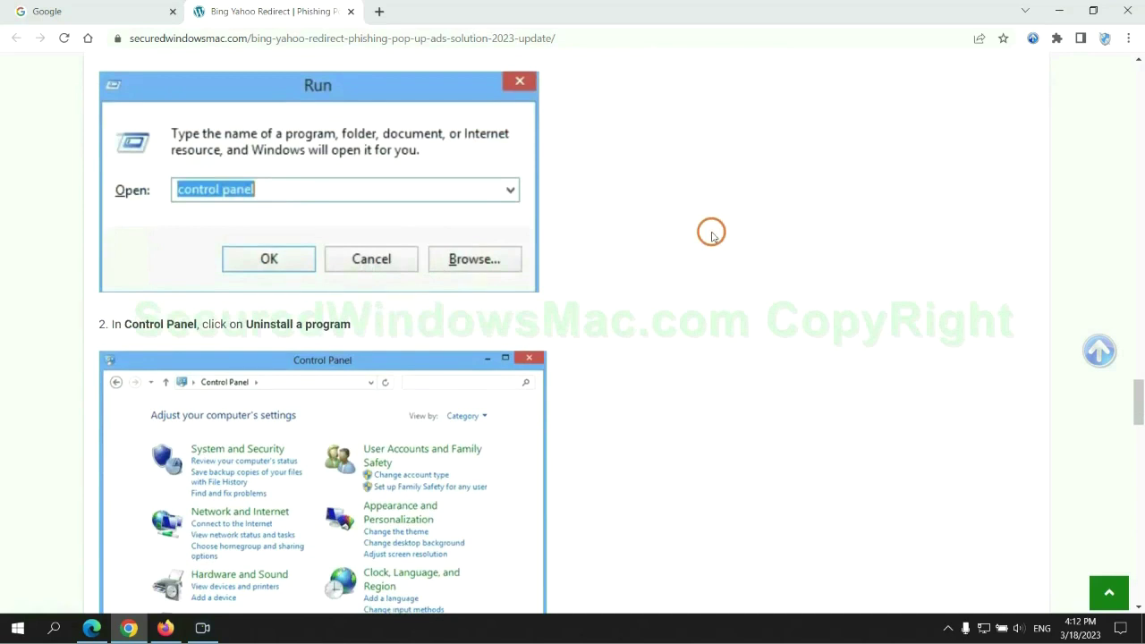
# Open Control Panel's installed programs via Run, check Lantern's uninstall option, then close the list
pyautogui.press('super+r')
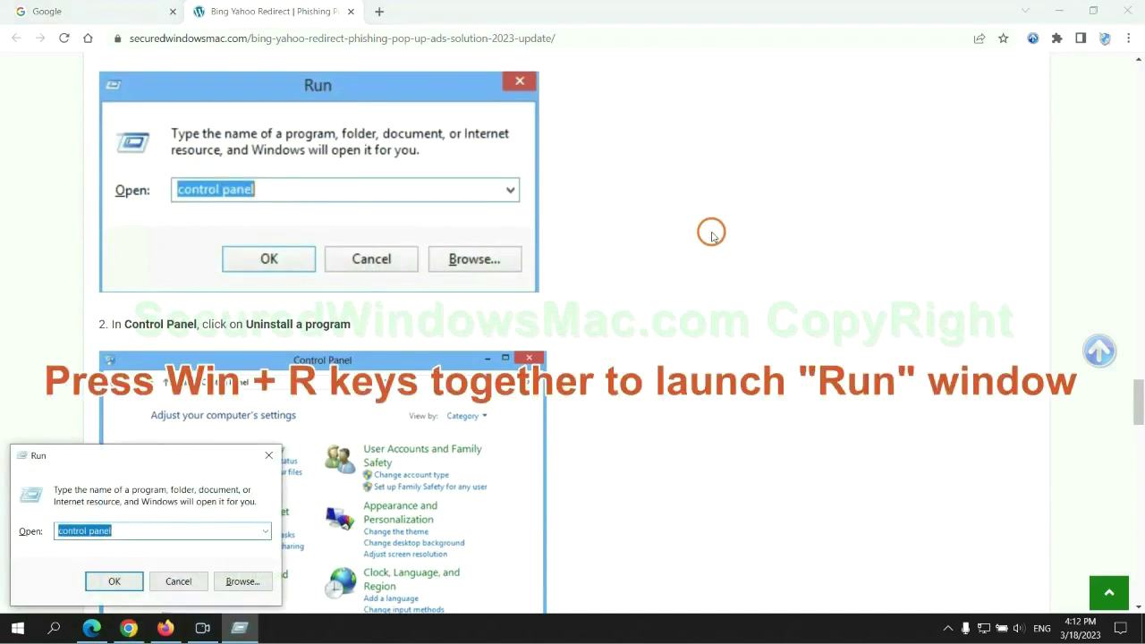
pyautogui.write('control')
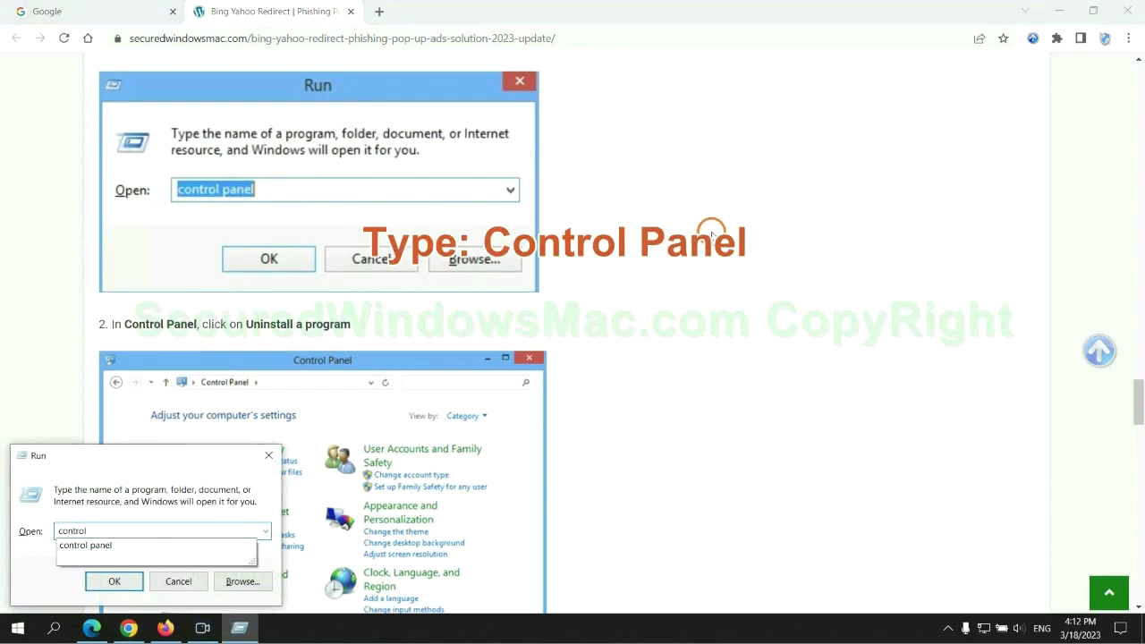
pyautogui.write('l')
pyautogui.press('Return')
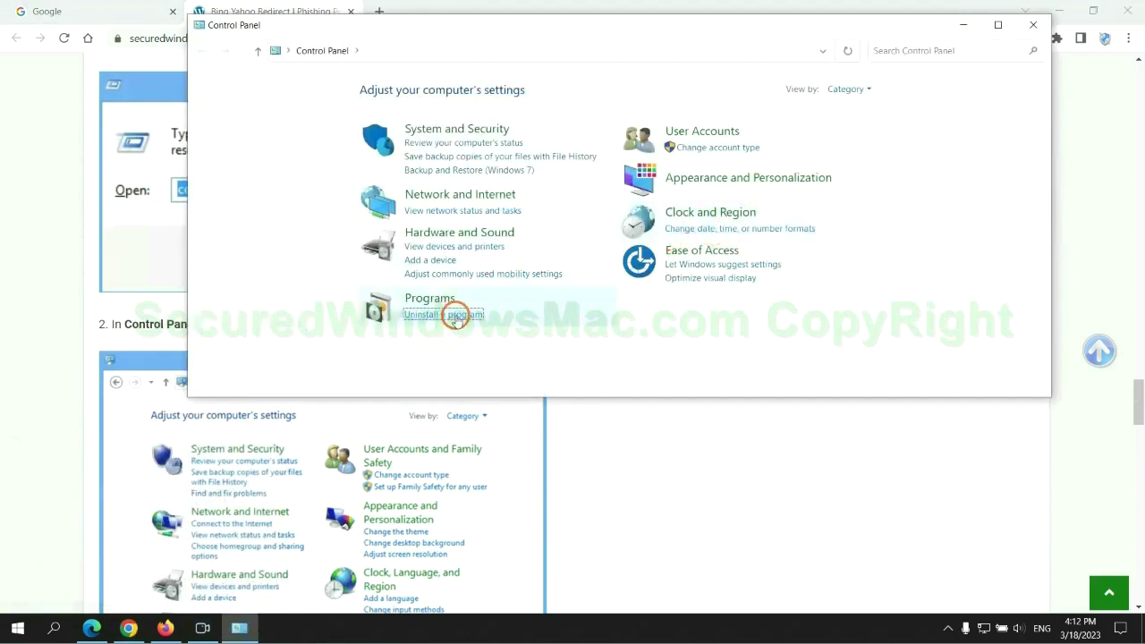
pyautogui.click(456, 316)
pyautogui.click(374, 211)
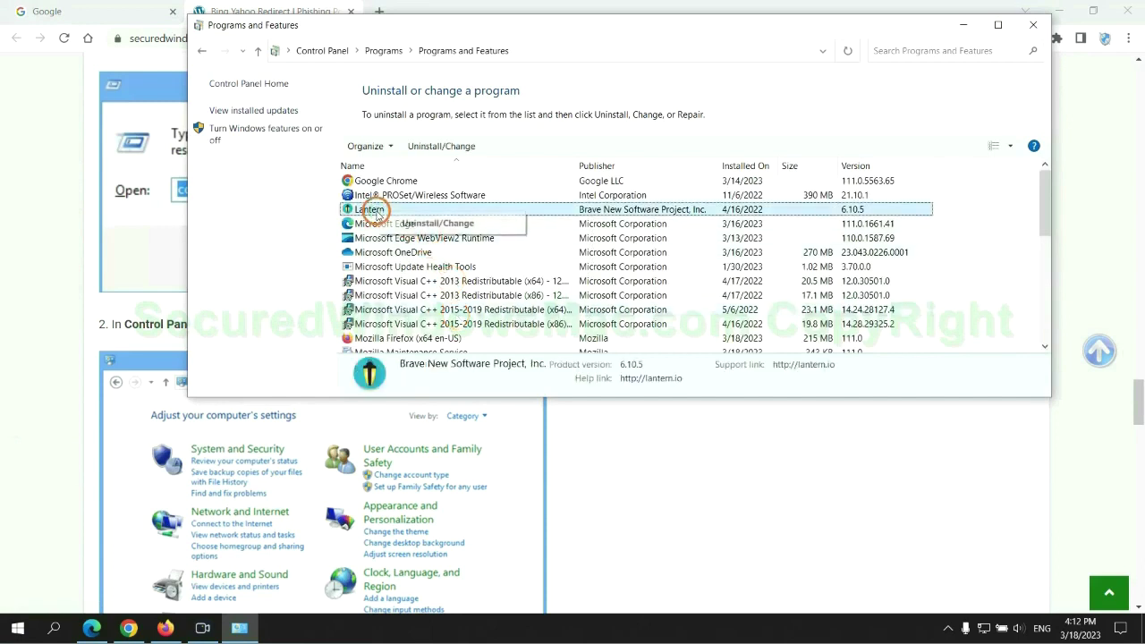
pyautogui.click(1034, 24)
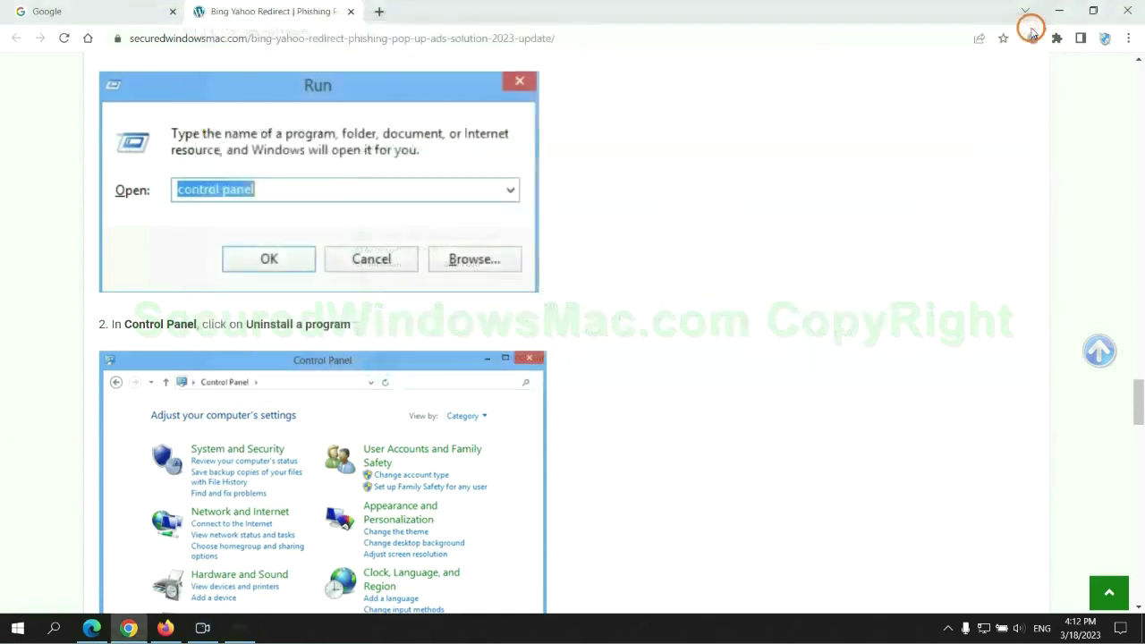
# Scroll the guide to Step 2 on removing malicious extensions, then switch to Microsoft Edge
pyautogui.scroll(-5, 337, 383)
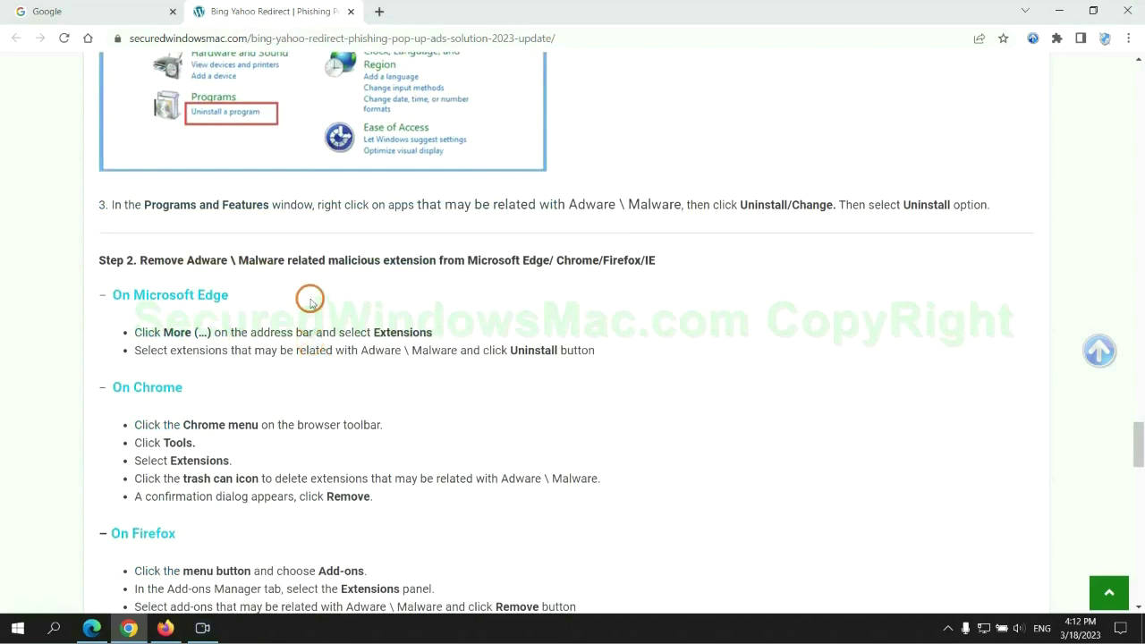
pyautogui.moveTo(324, 263); pyautogui.dragTo(436, 262)
pyautogui.click(460, 283)
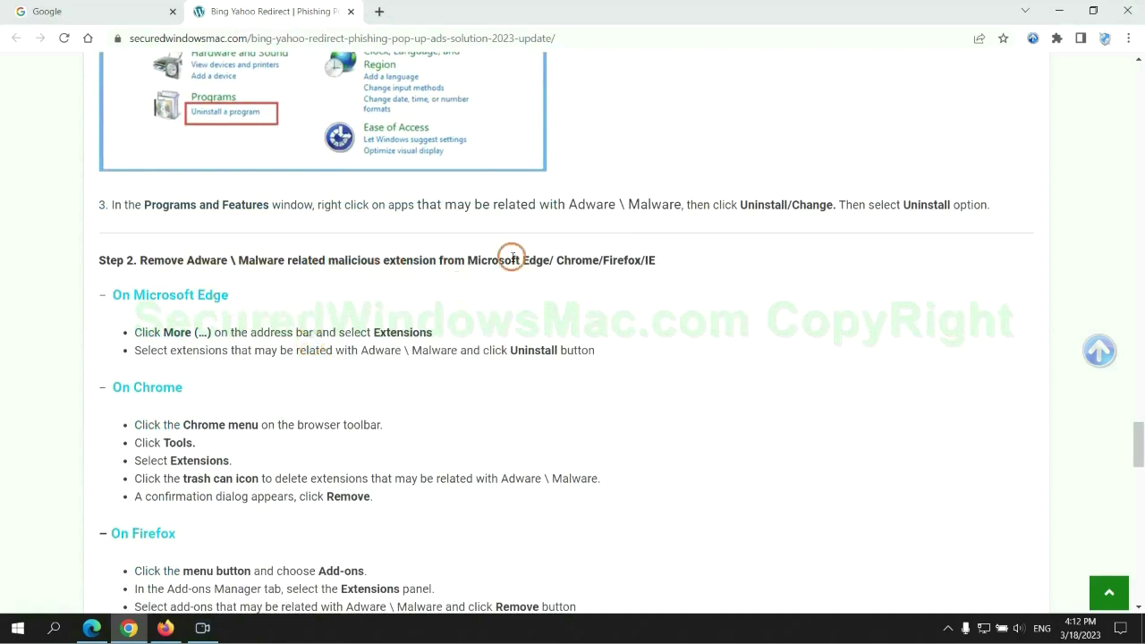
pyautogui.click(92, 627)
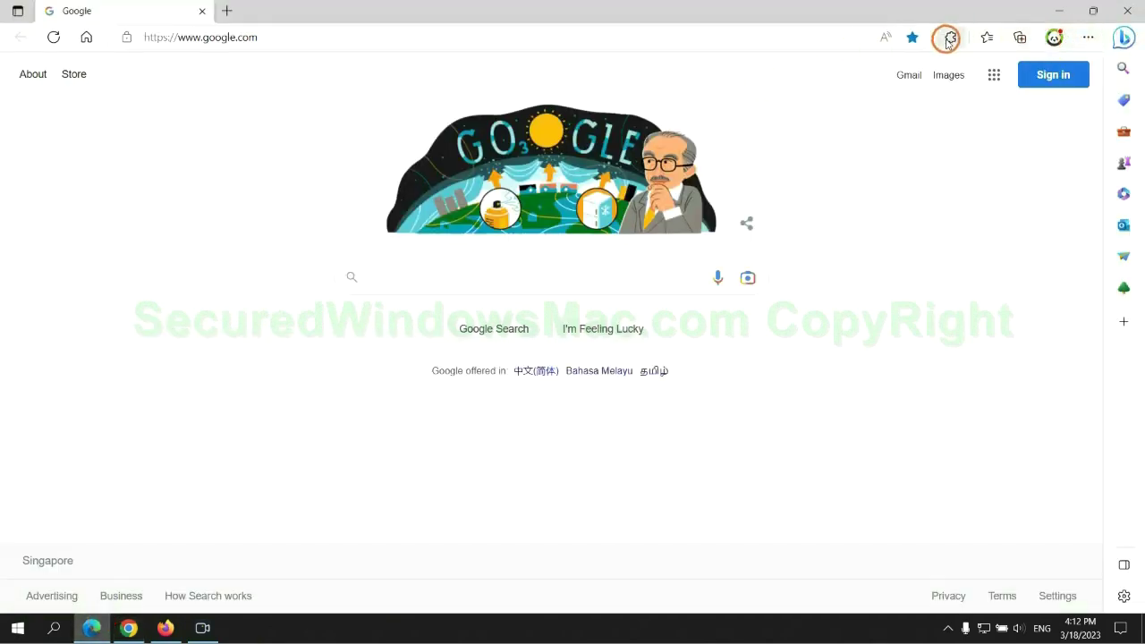
# Remove the McAfee WebAdvisor extension from Edge's extensions page and close that page
pyautogui.click(949, 39)
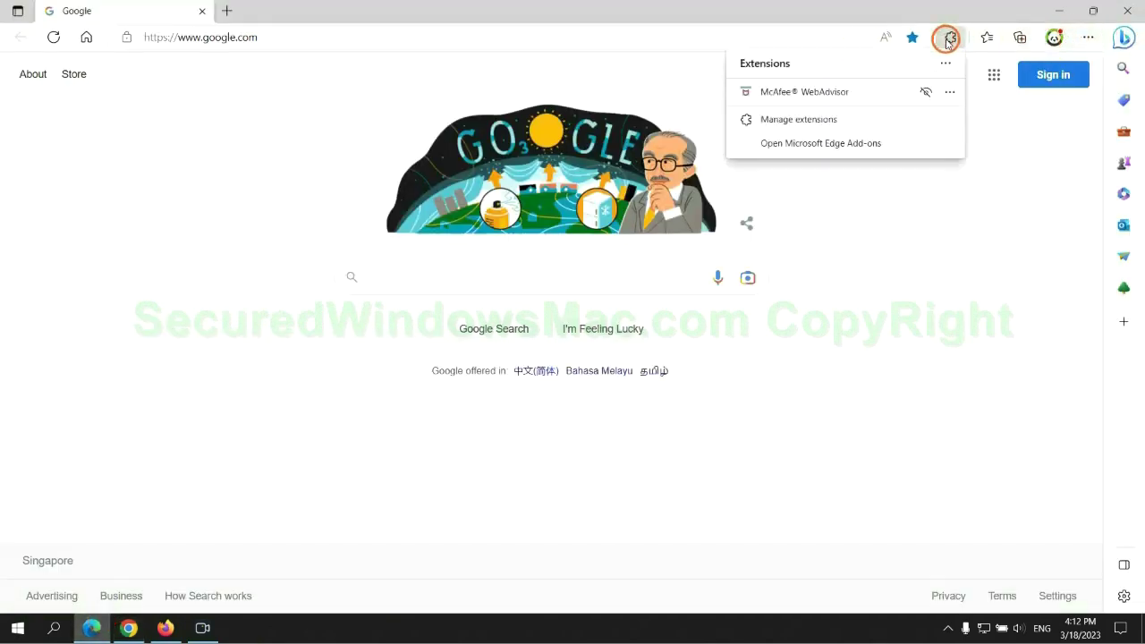
pyautogui.click(795, 121)
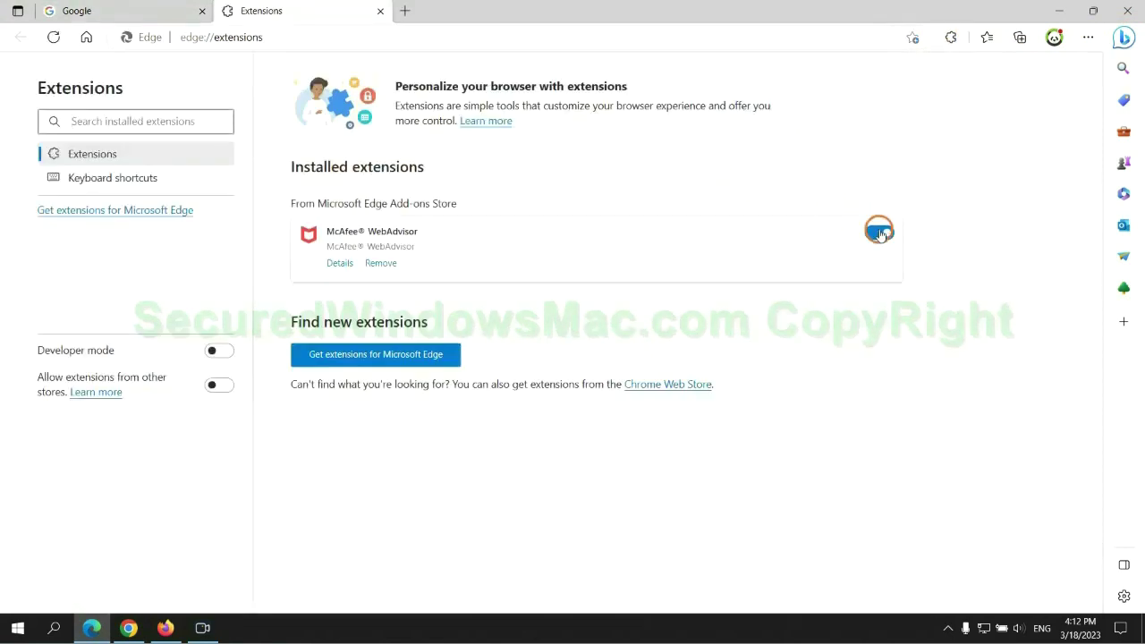
pyautogui.click(380, 265)
pyautogui.click(823, 141)
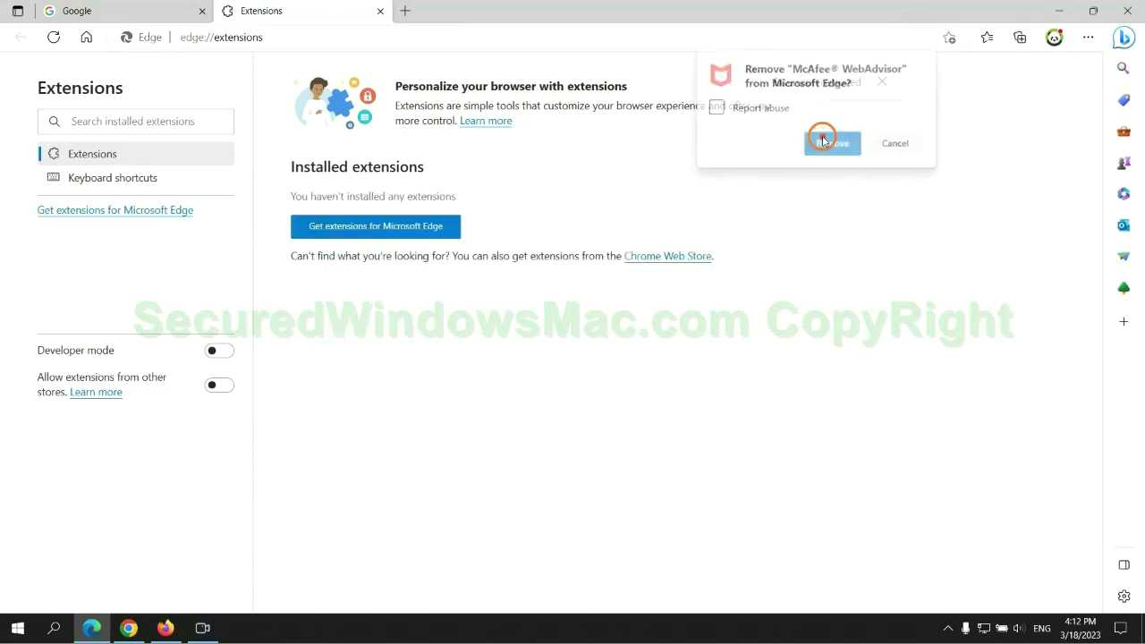
pyautogui.click(380, 12)
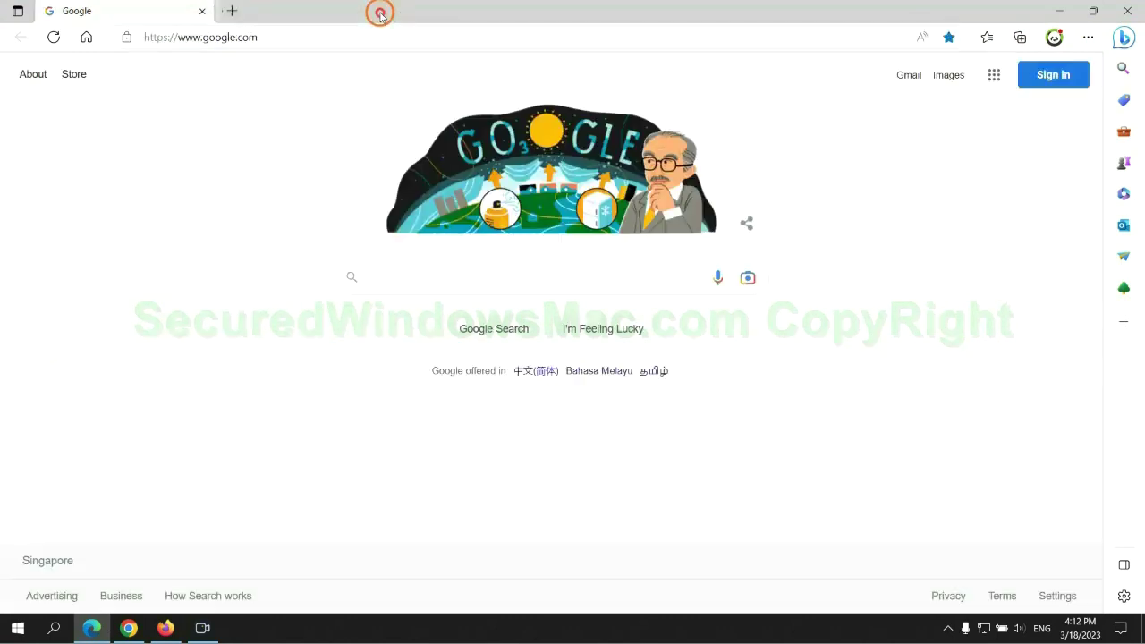
# Back in Chrome, remove the Ecosia extension and close its uninstall feedback page
pyautogui.click(134, 629)
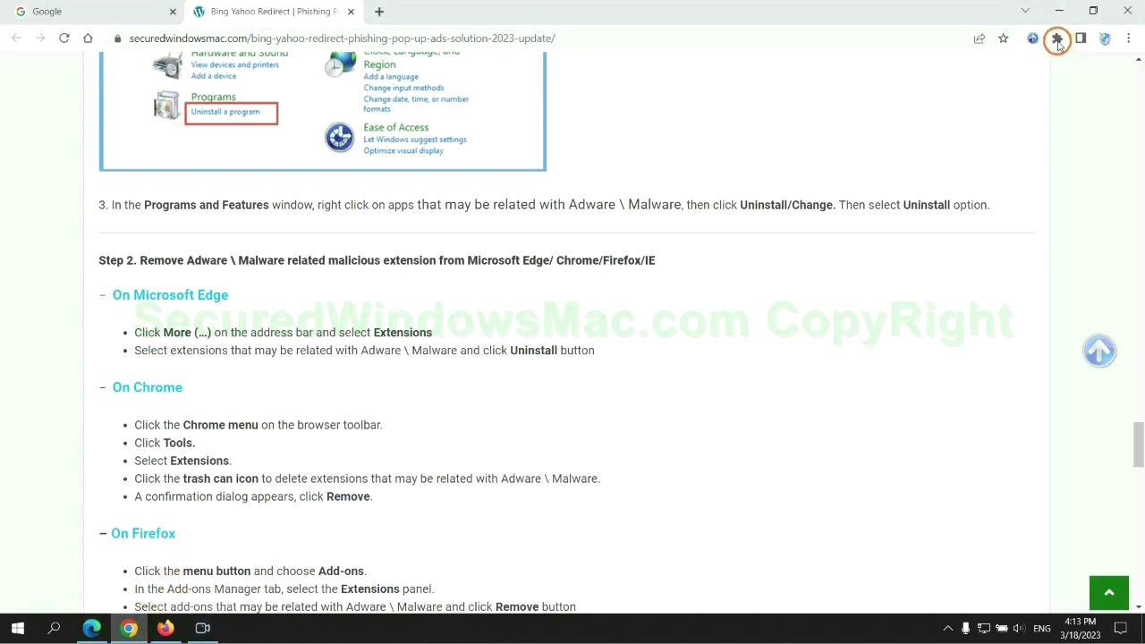
pyautogui.click(1057, 38)
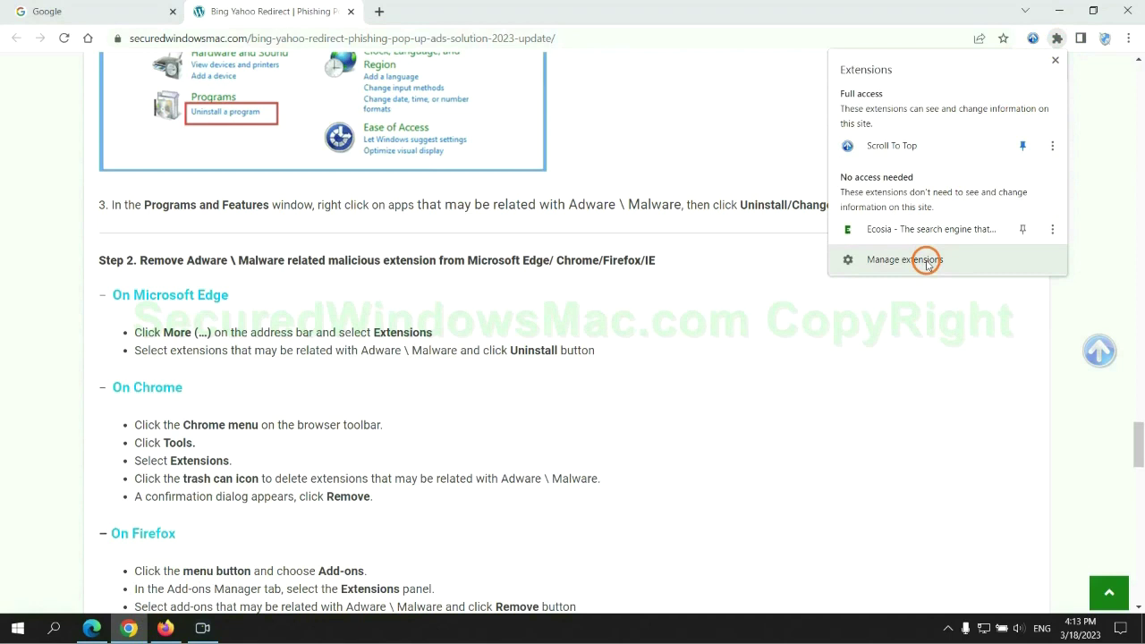
pyautogui.click(927, 261)
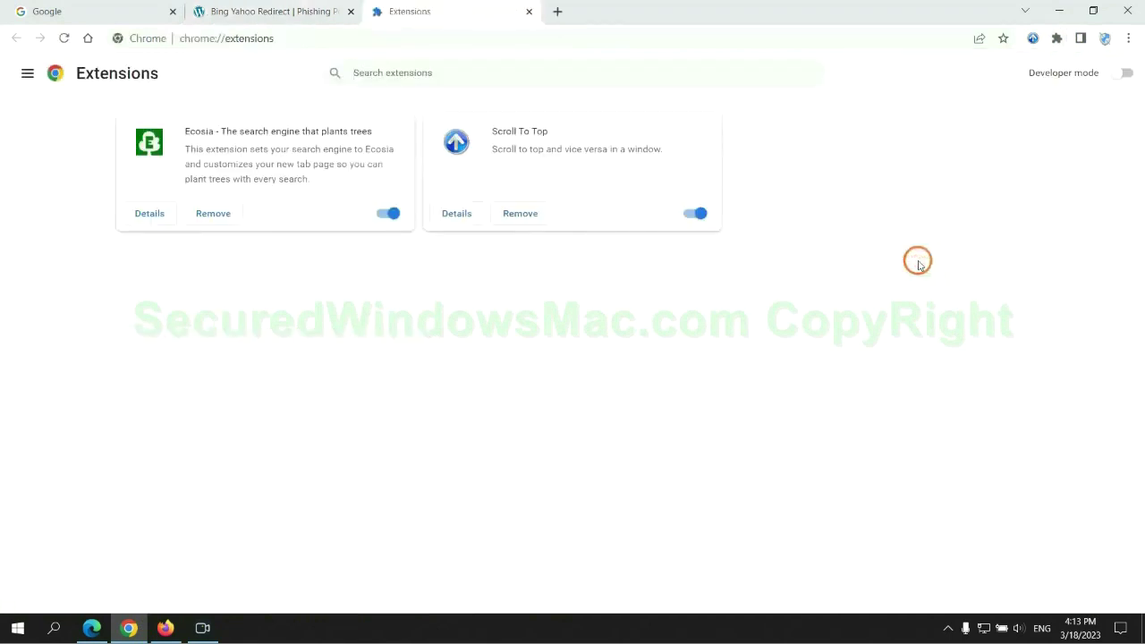
pyautogui.click(215, 213)
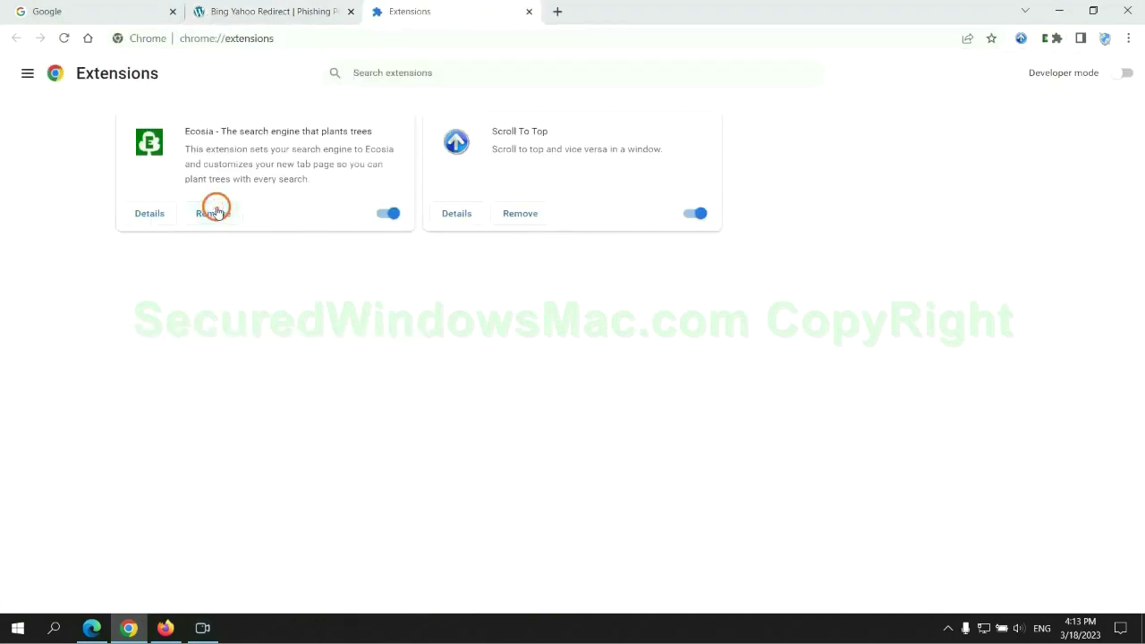
pyautogui.click(952, 159)
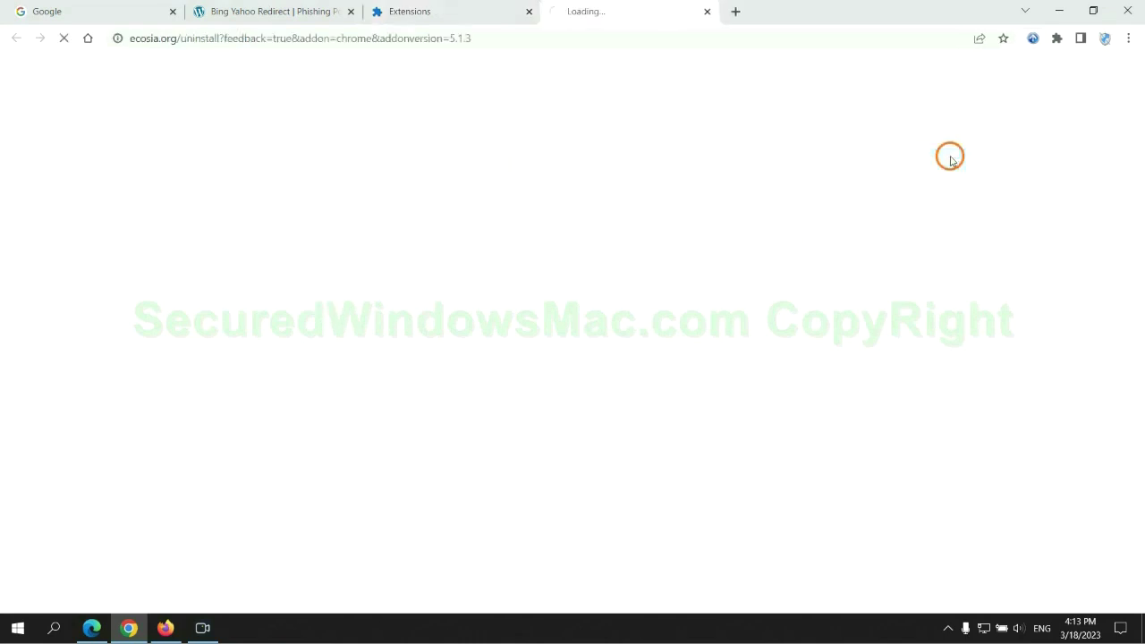
pyautogui.click(707, 12)
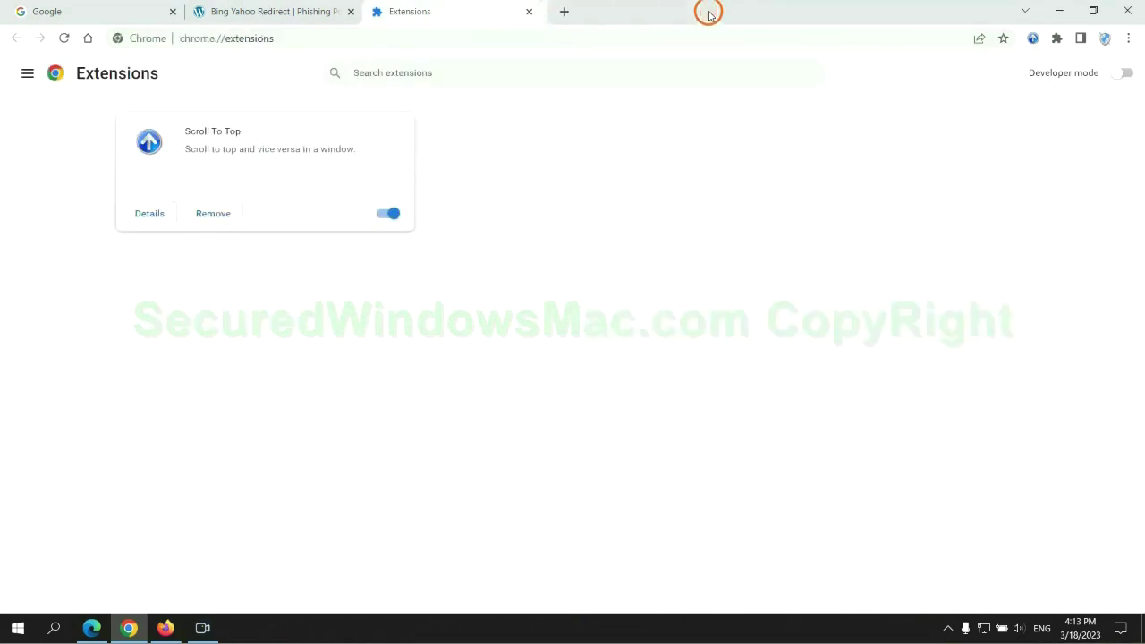
pyautogui.click(167, 628)
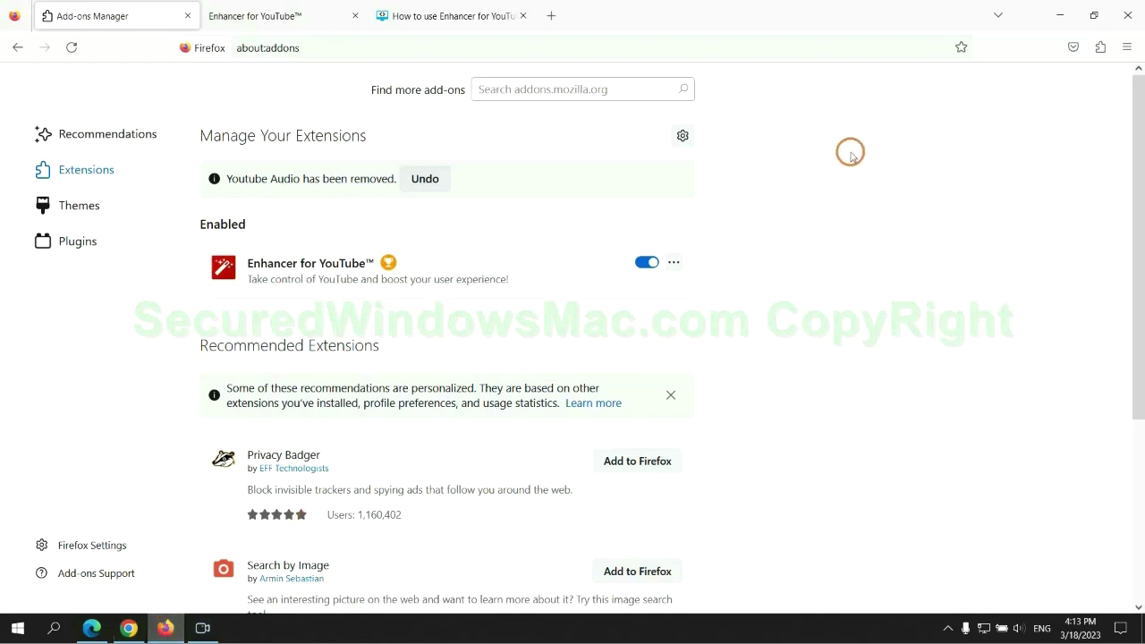
# Remove Enhancer for YouTube from Firefox's add-ons manager and confirm the removal
pyautogui.click(1100, 49)
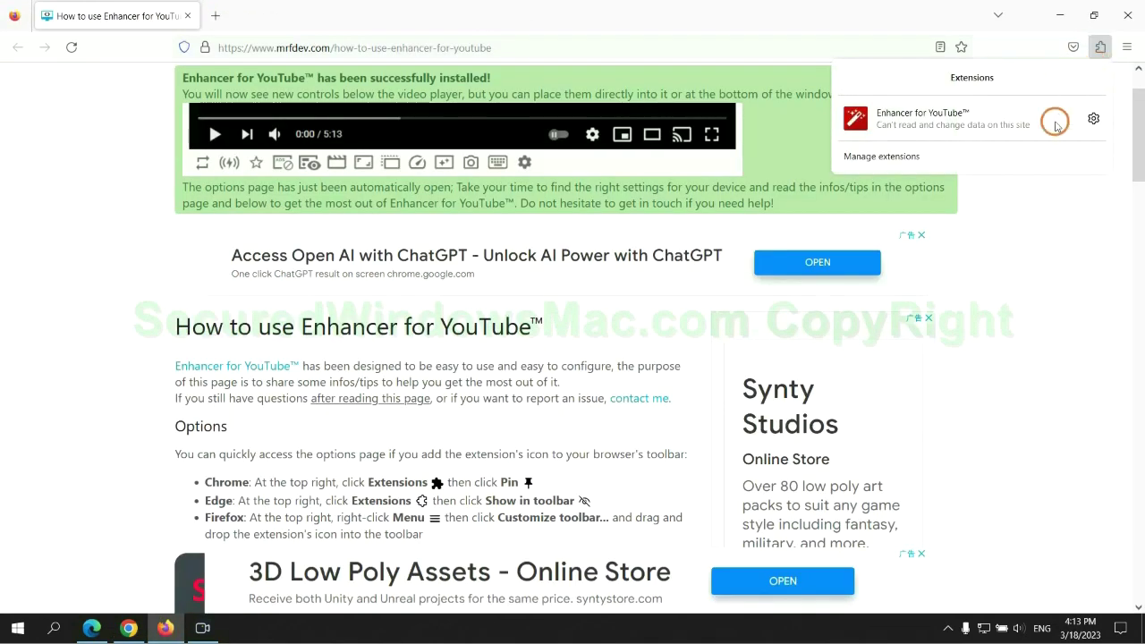
pyautogui.click(987, 153)
pyautogui.click(674, 217)
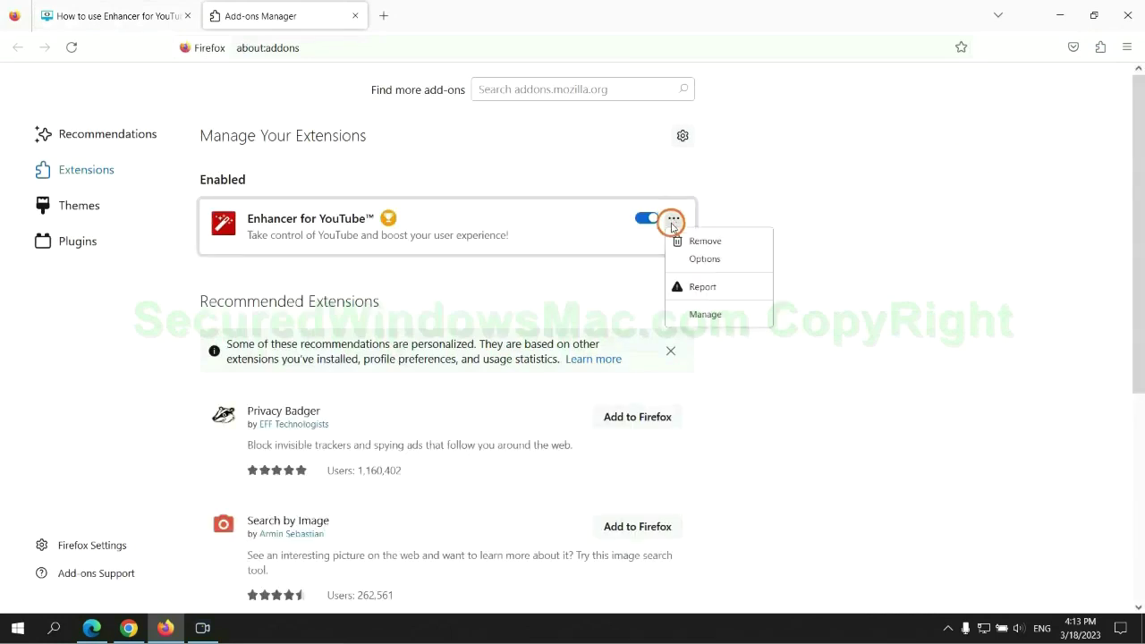
pyautogui.click(706, 242)
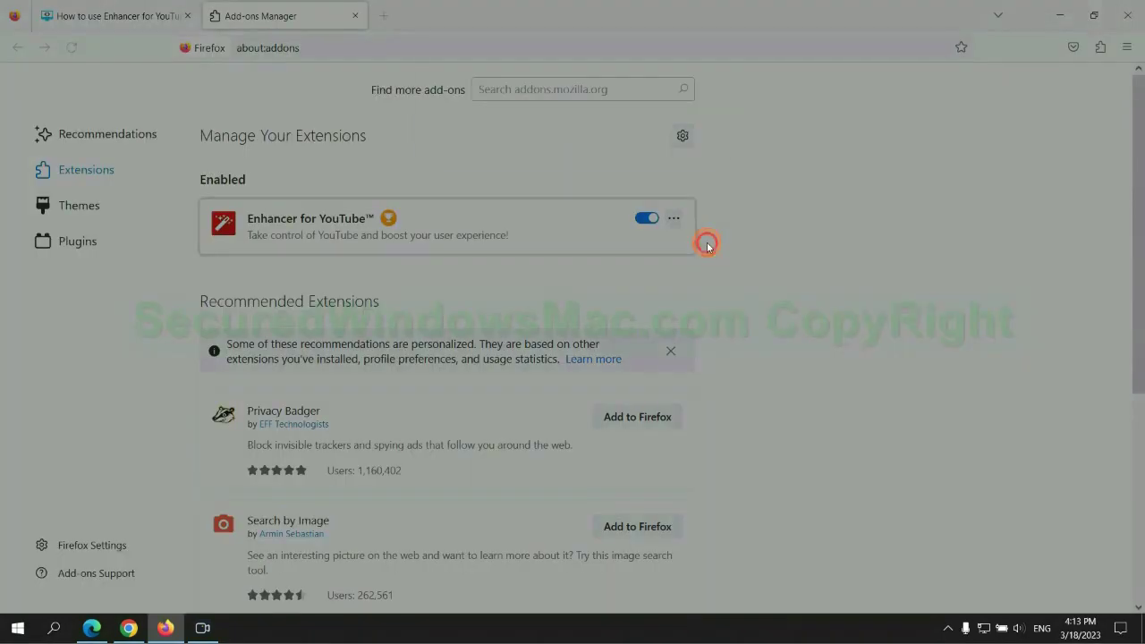
pyautogui.click(636, 143)
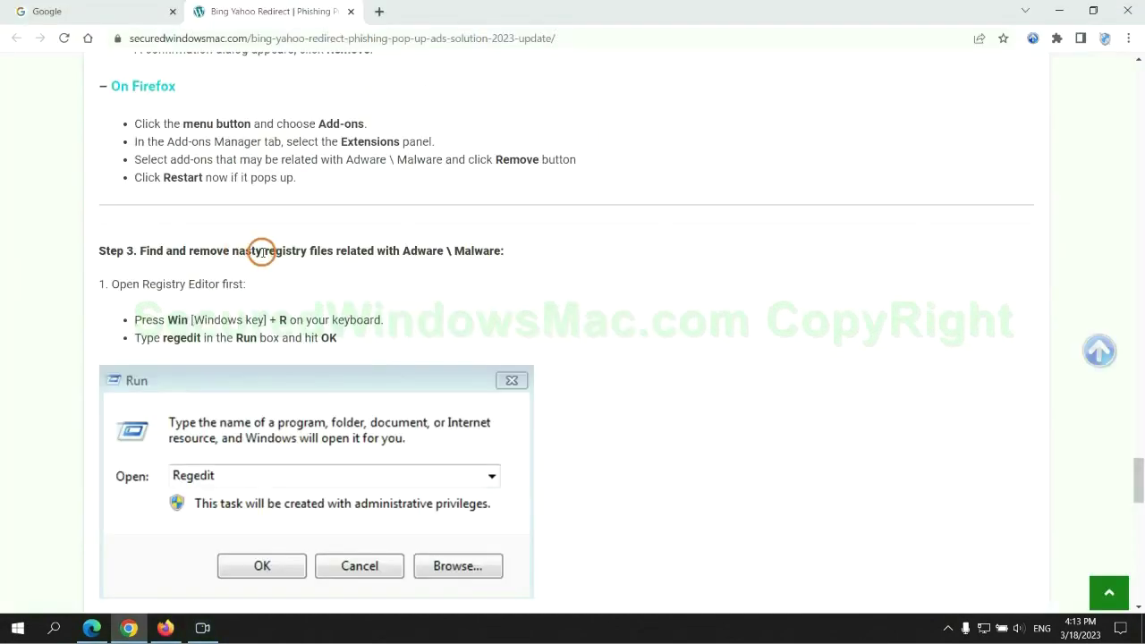
# Highlight the tutorial's Step 3 registry instructions and scroll further down the guide
pyautogui.moveTo(263, 251); pyautogui.dragTo(332, 286)
pyautogui.click(333, 286)
pyautogui.scroll(-2, 333, 286)
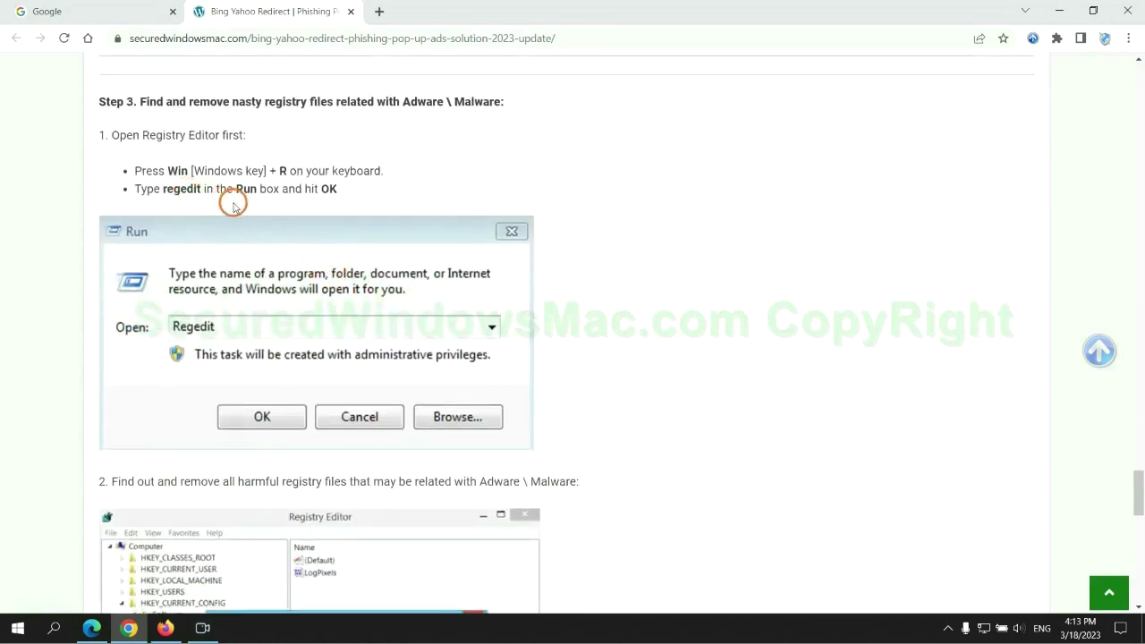
# Launch Registry Editor by running regedit from the Windows Run box
pyautogui.press('super+r')
pyautogui.write('rege')
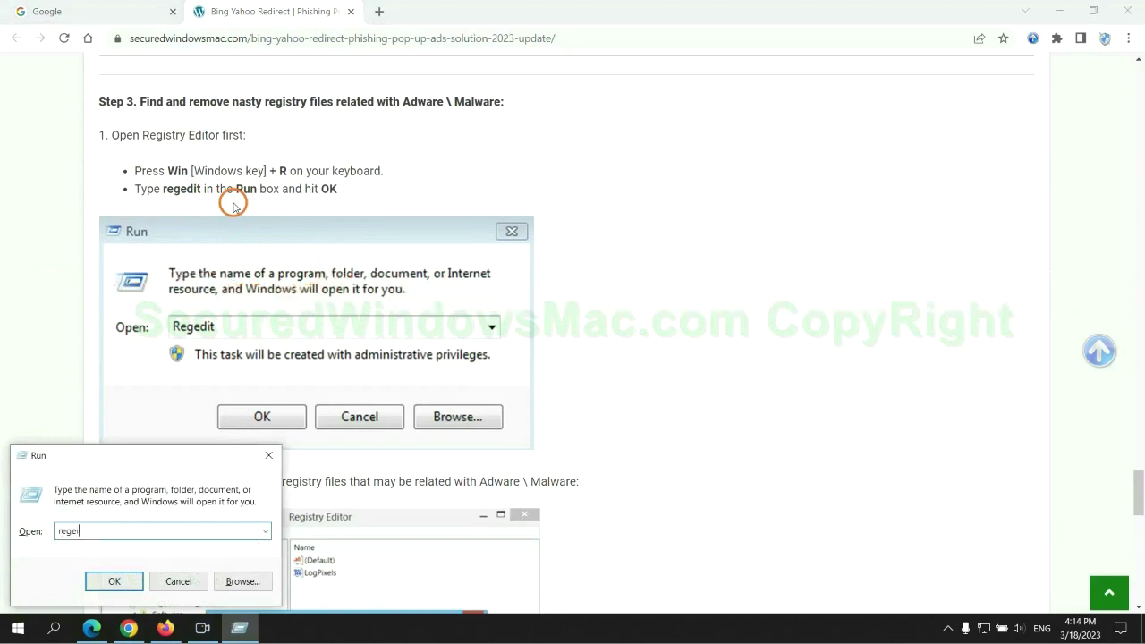
pyautogui.write('dit')
pyautogui.press('Return')
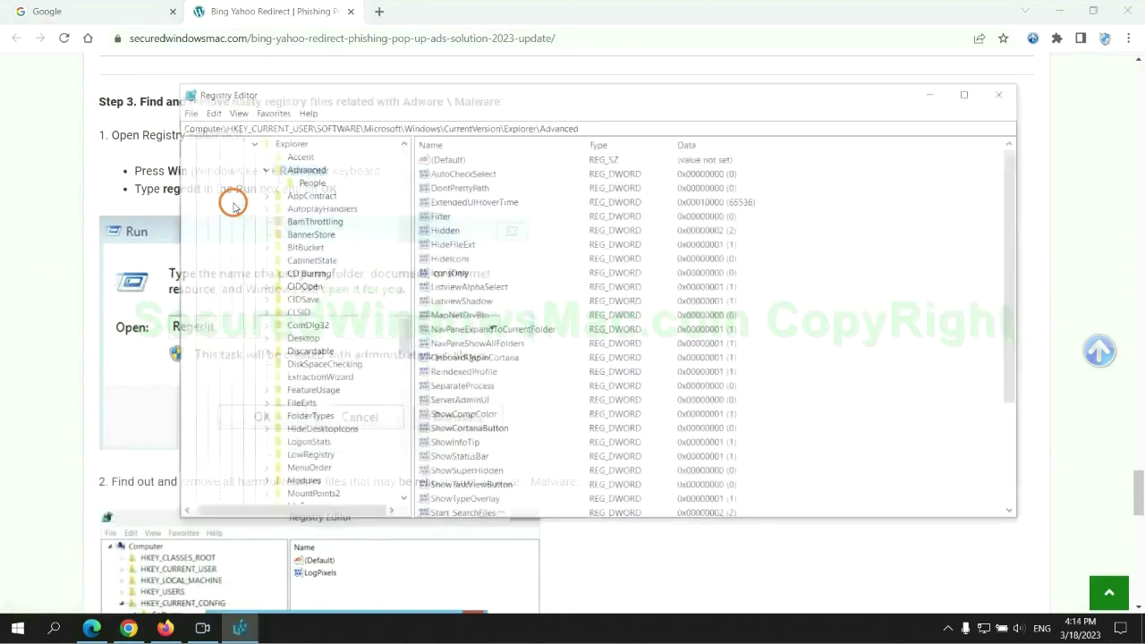
# Search the registry for 'Apps' and bring up actions for the found StoreAppsOnTaskbar value
pyautogui.click(207, 110)
pyautogui.click(253, 214)
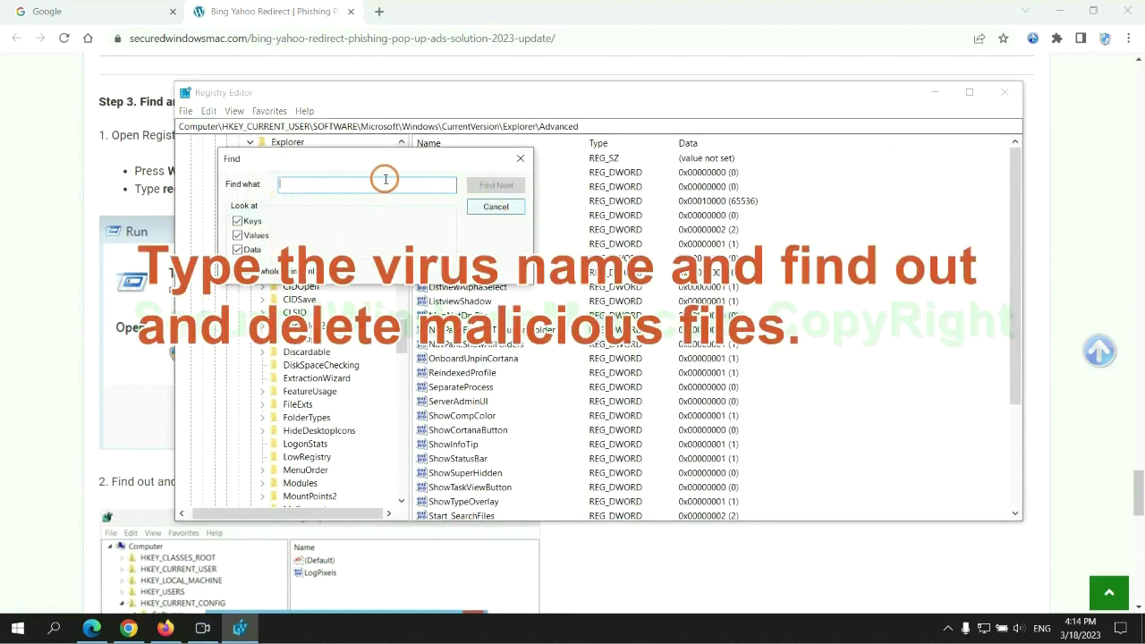
pyautogui.write('Apps')
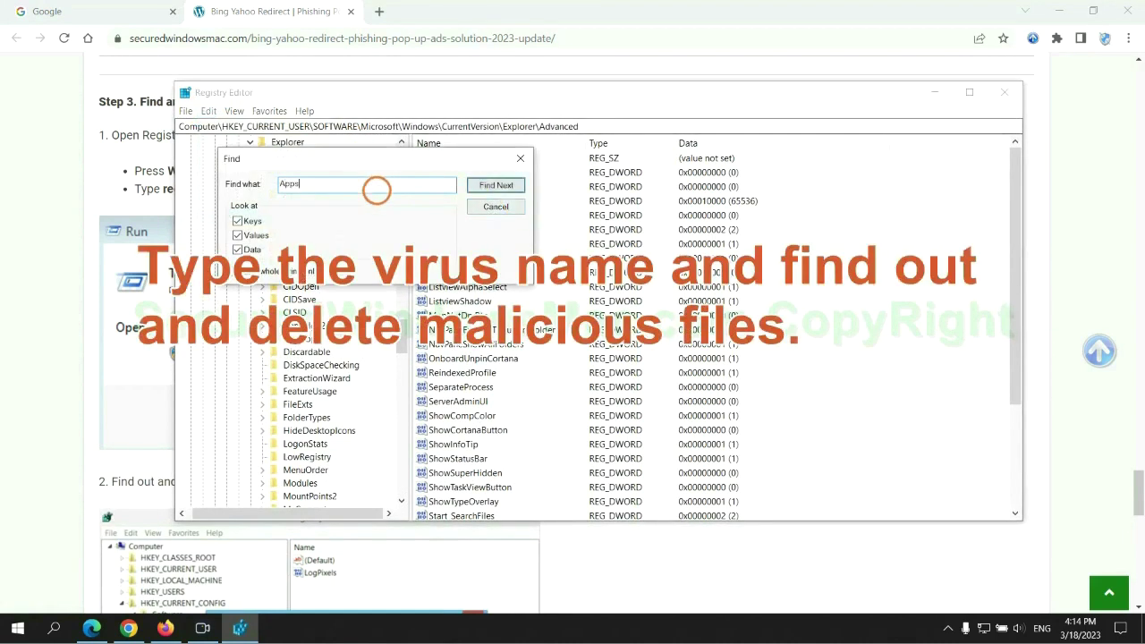
pyautogui.press('Return')
pyautogui.scroll(-2, 644, 376)
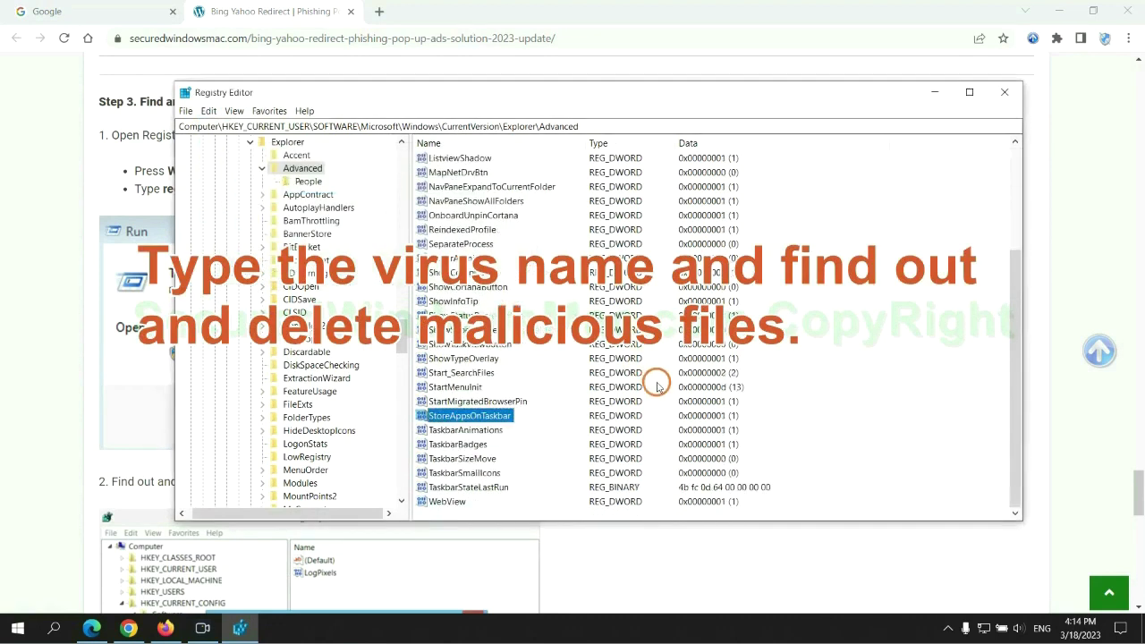
pyautogui.rightClick(510, 417)
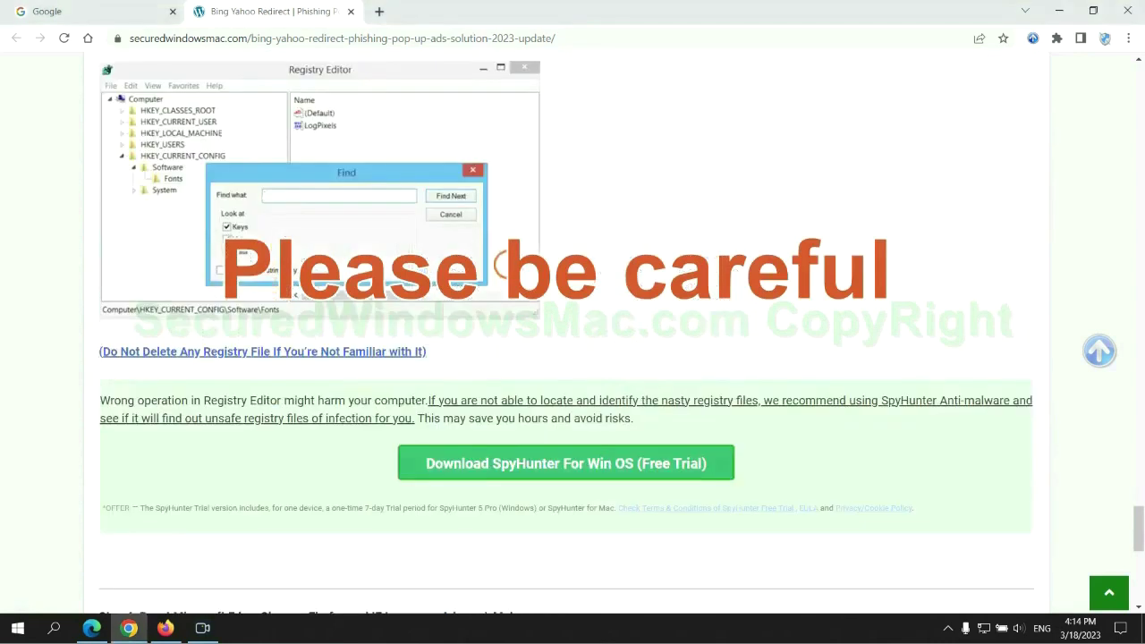
# Scroll the guide down to Step 4 and briefly highlight the word Reset
pyautogui.scroll(-1, 509, 263)
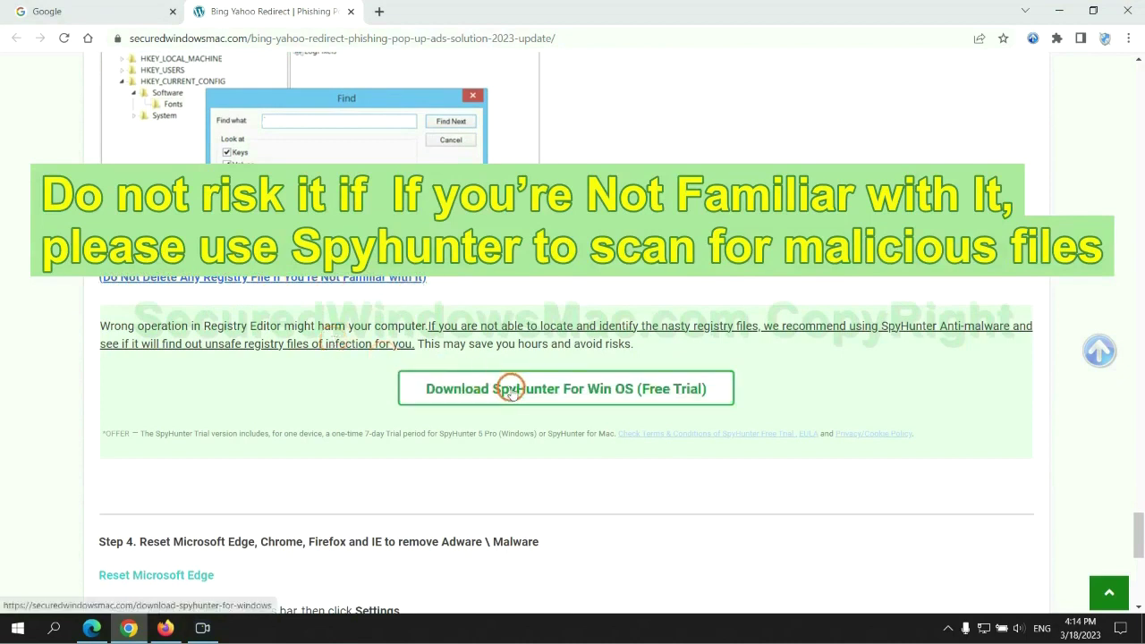
pyautogui.scroll(-5, 511, 389)
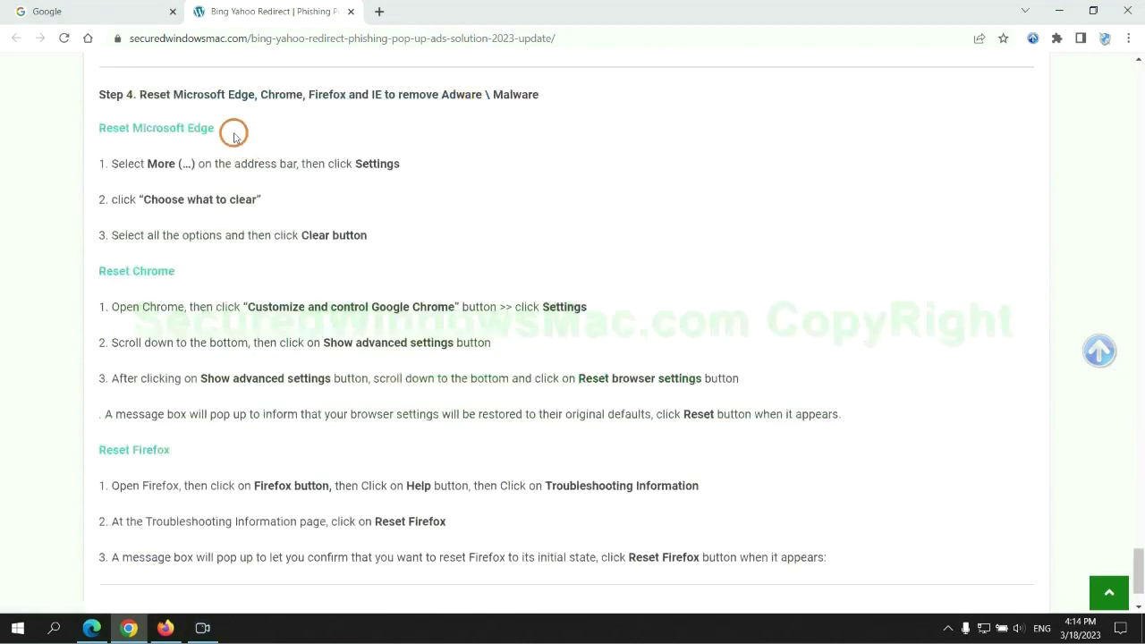
pyautogui.doubleClick(154, 94)
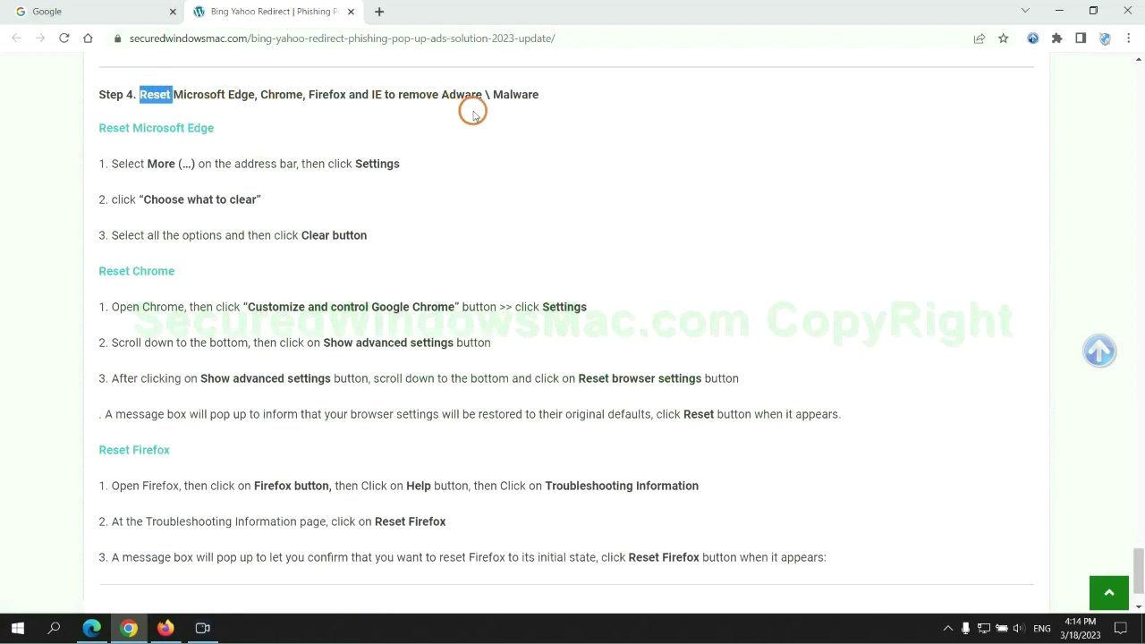
pyautogui.click(442, 128)
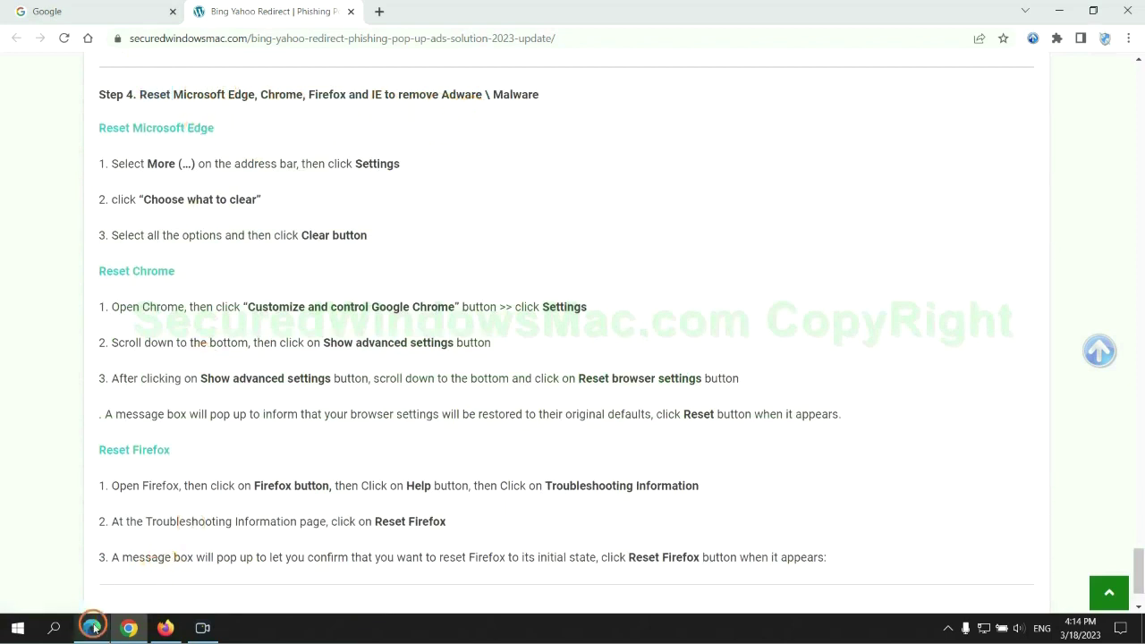
# In Edge's Privacy, search, and services settings, clear all-time history, downloads, cookies and cache
pyautogui.click(94, 628)
pyautogui.click(1083, 38)
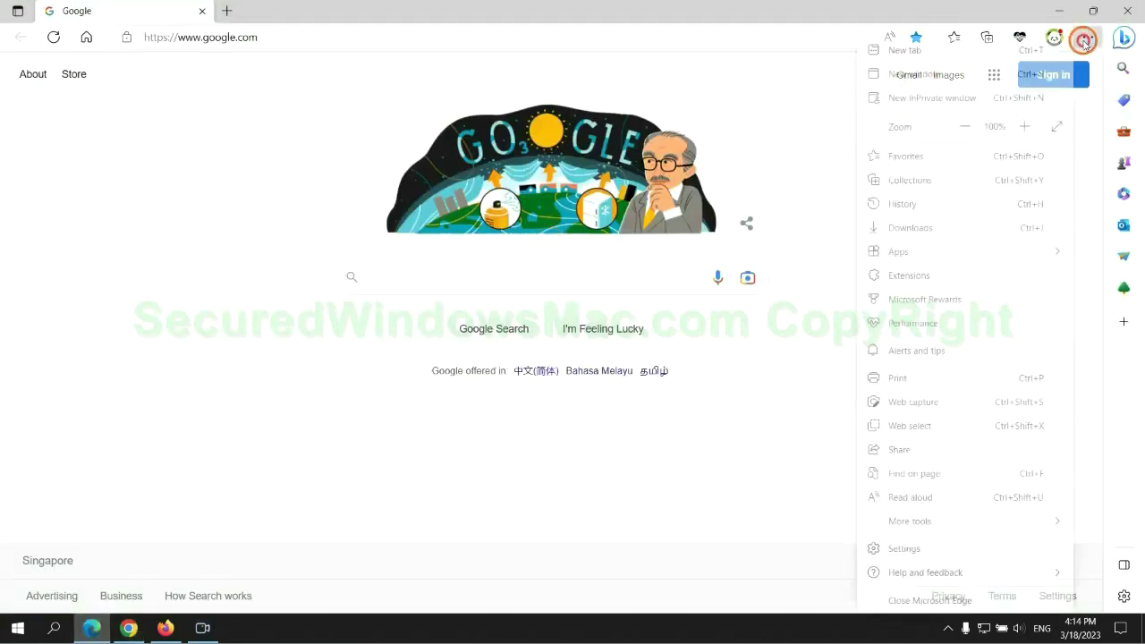
pyautogui.click(900, 550)
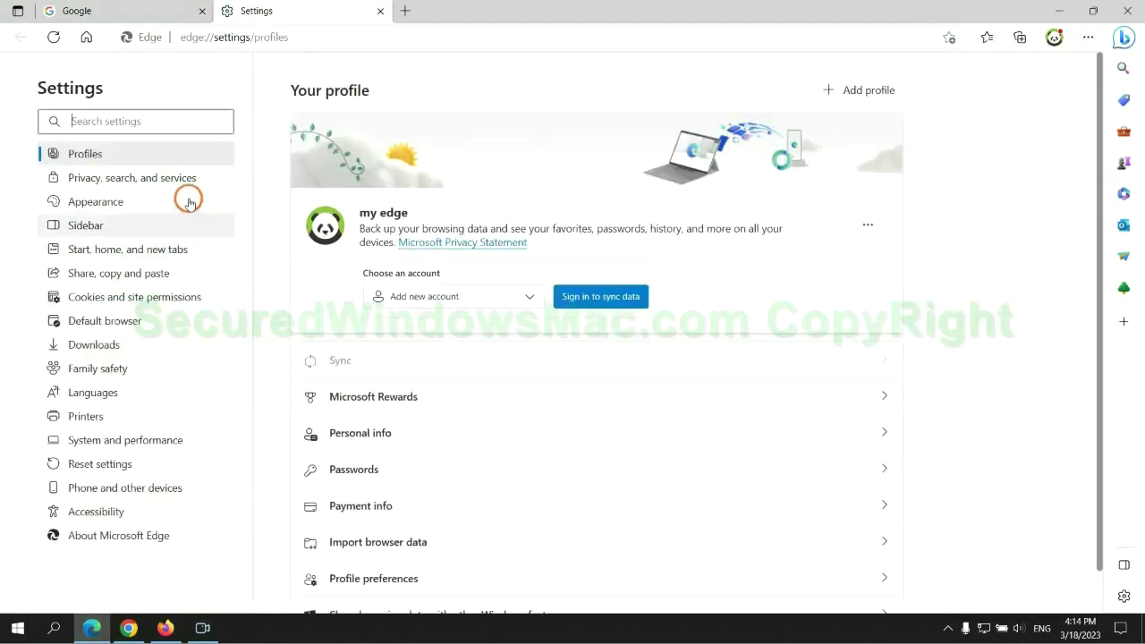
pyautogui.click(190, 184)
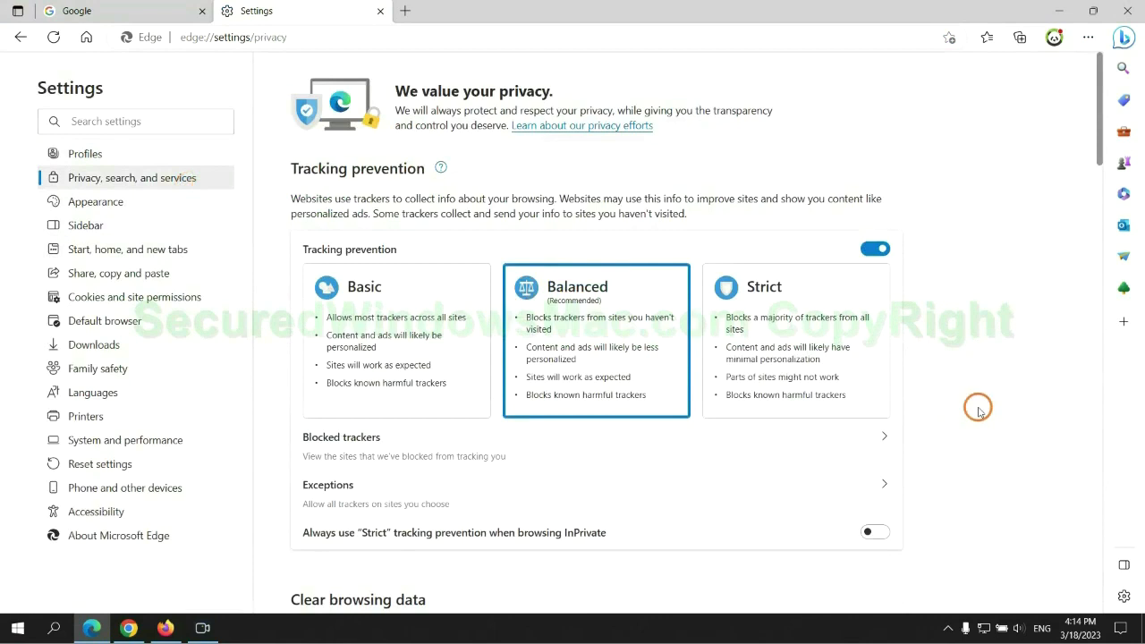
pyautogui.scroll(-3, 978, 410)
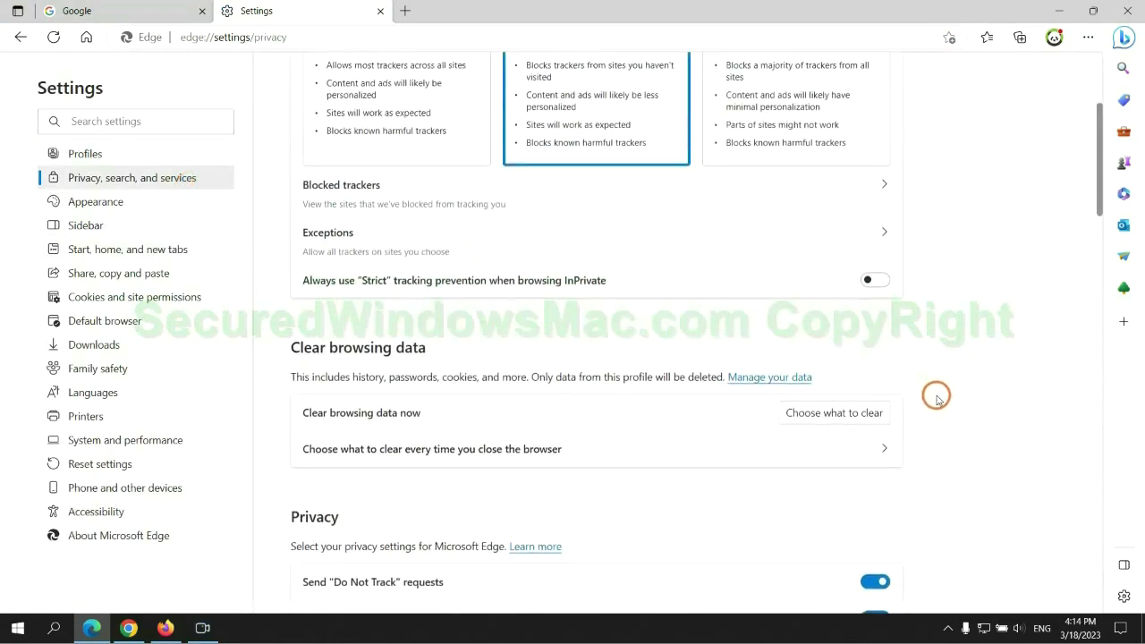
pyautogui.click(850, 414)
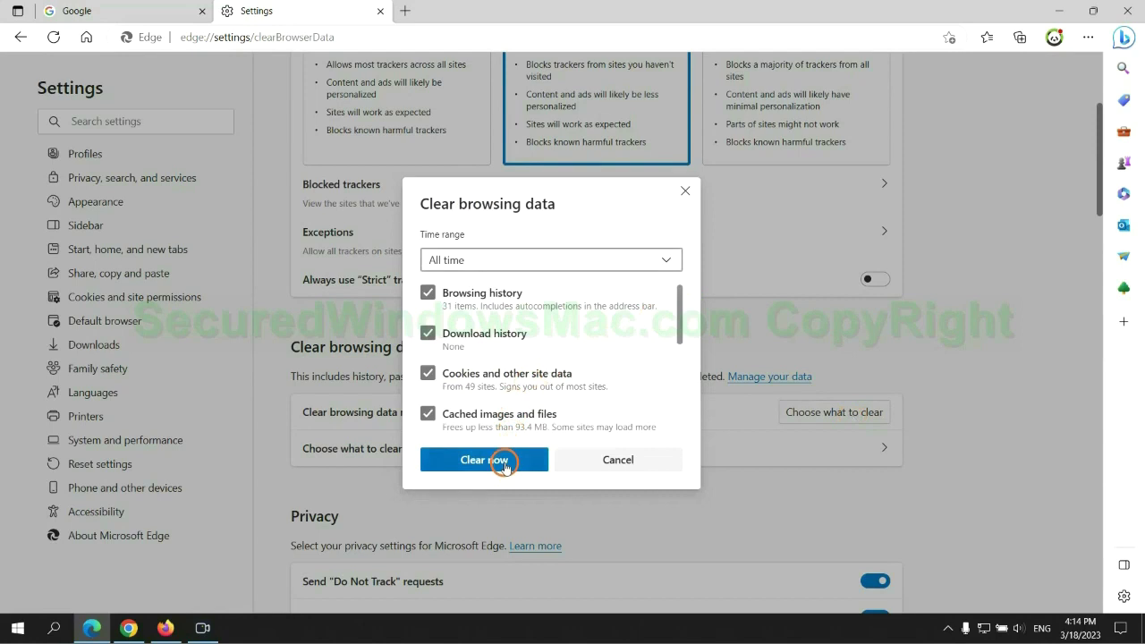
pyautogui.click(129, 627)
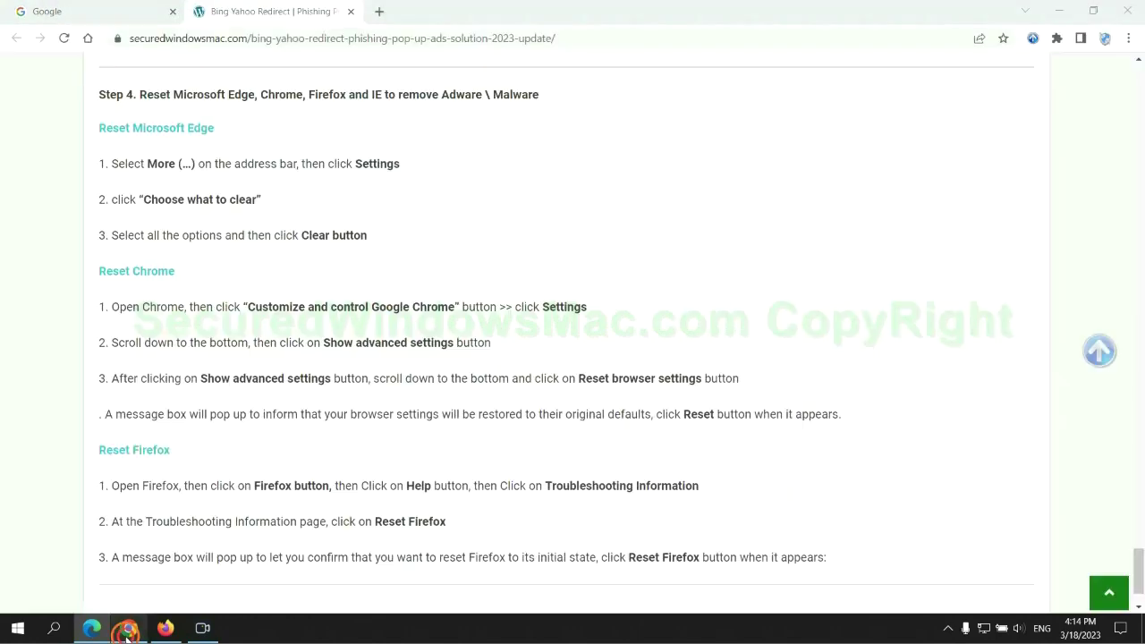
# In Chrome settings, choose Restore settings to their original defaults
pyautogui.click(1127, 39)
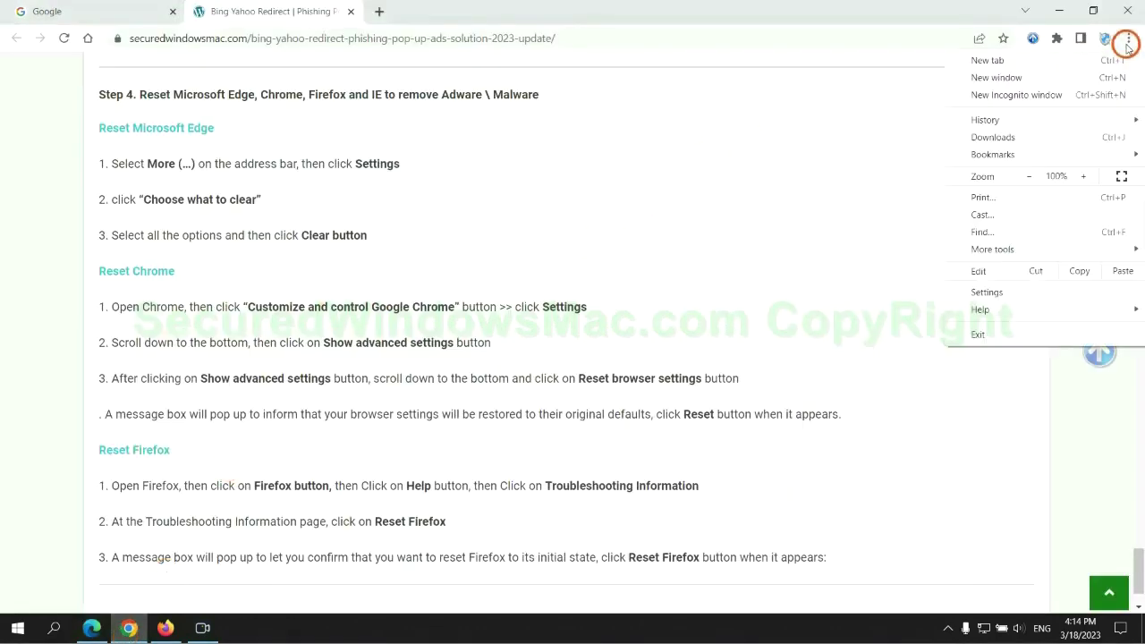
pyautogui.click(988, 292)
pyautogui.write('reset')
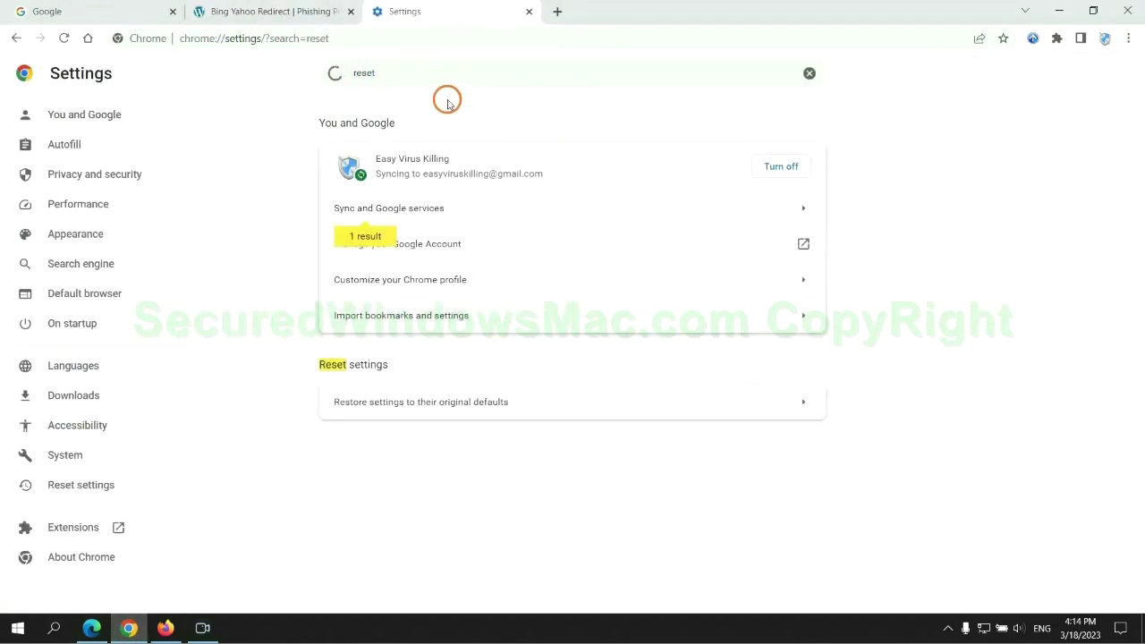
pyautogui.click(601, 400)
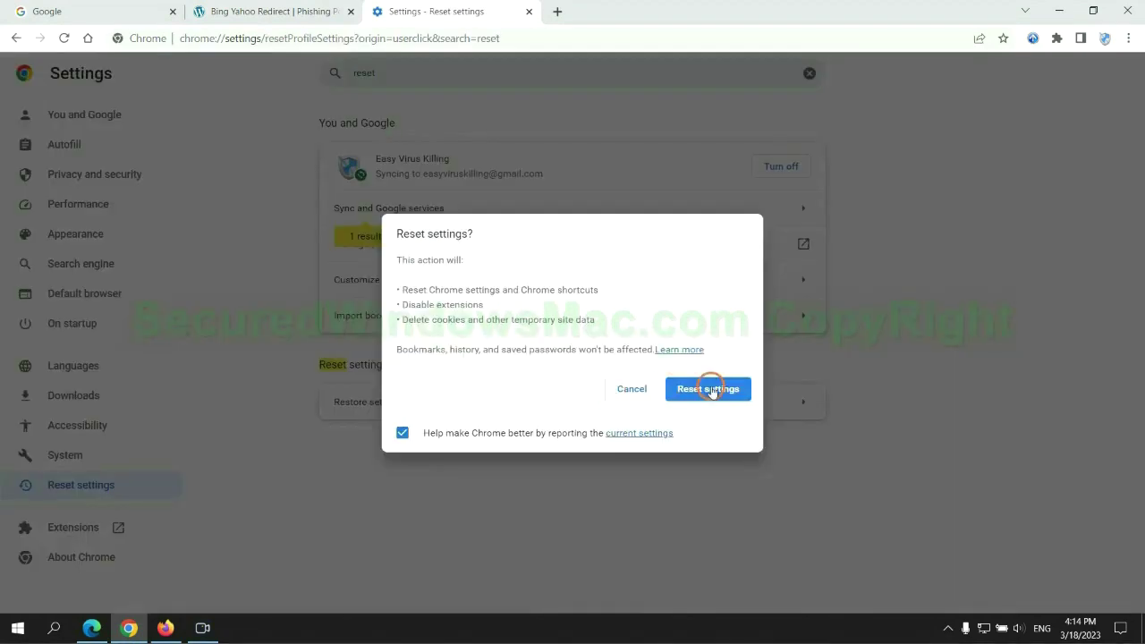
# Start Refresh Firefox from Troubleshooting Information, then highlight the Chrome guide's 'If problems remain' note
pyautogui.click(165, 628)
pyautogui.click(1127, 46)
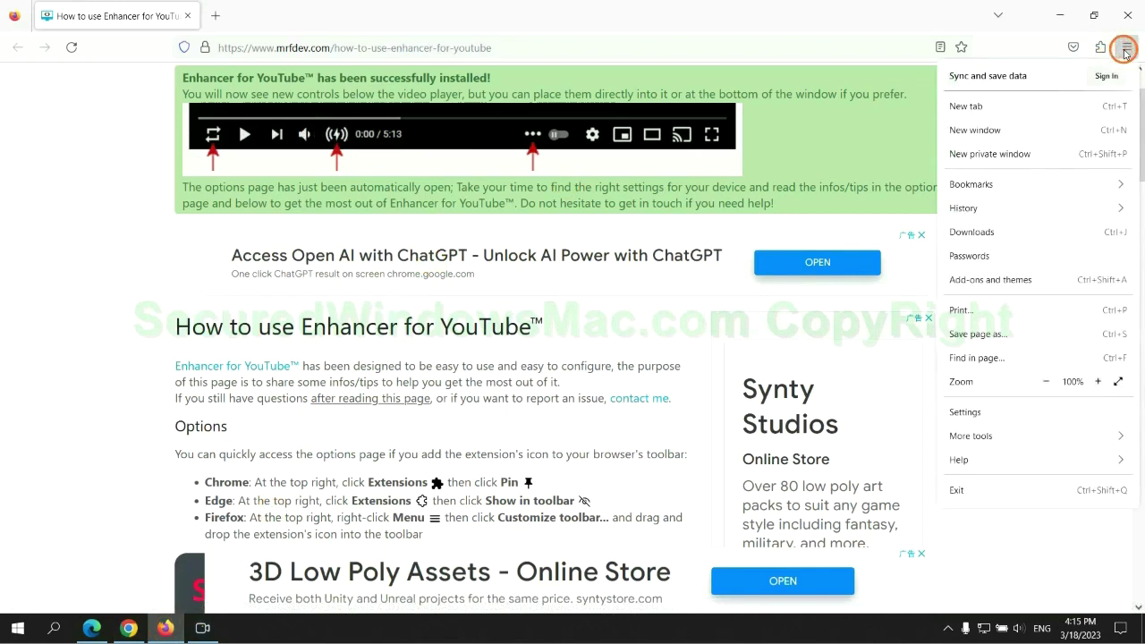
pyautogui.click(973, 458)
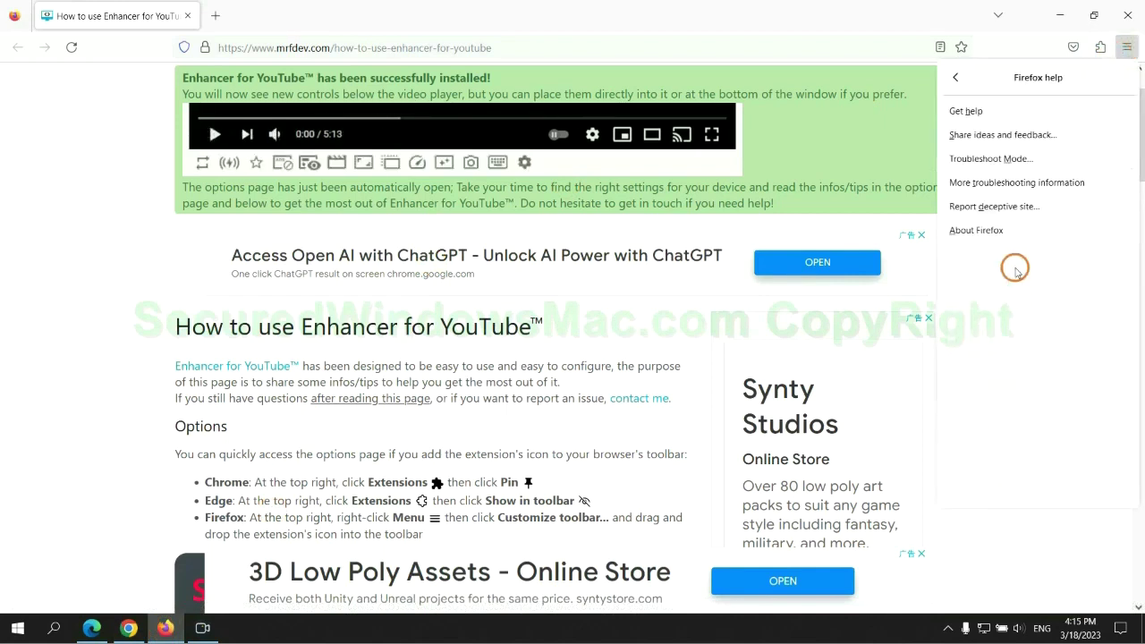
pyautogui.click(1020, 182)
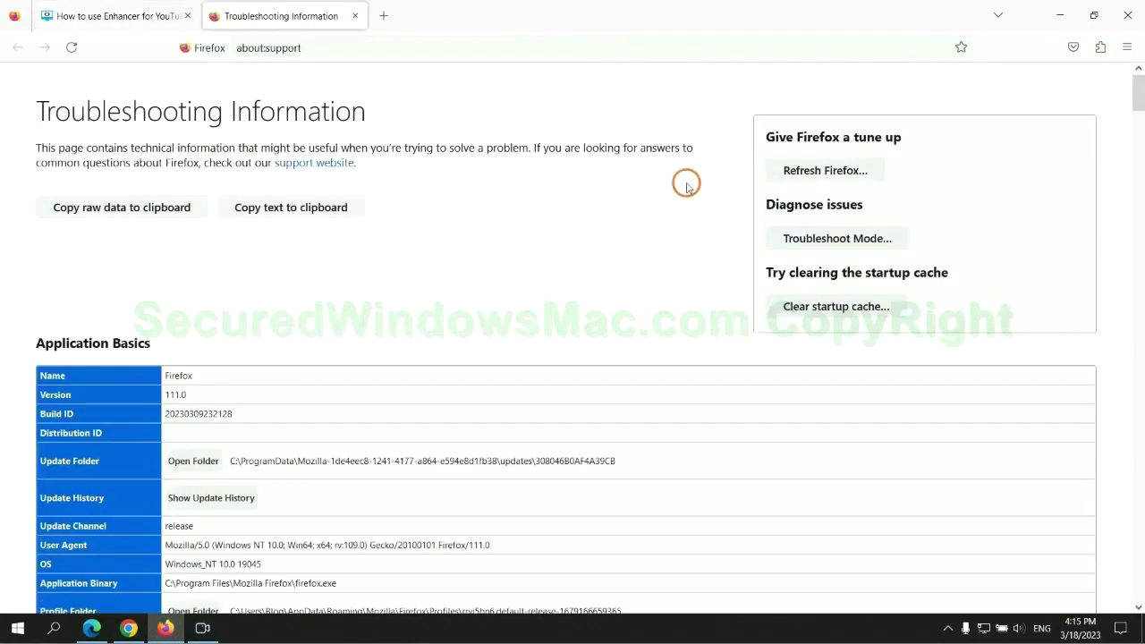
pyautogui.click(792, 173)
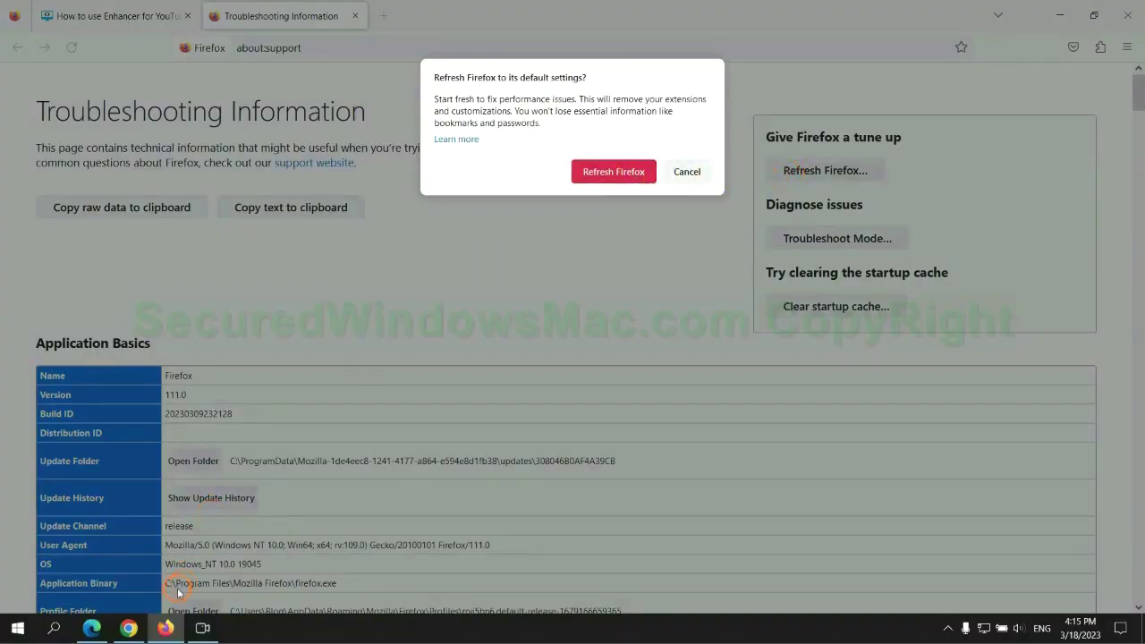
pyautogui.click(129, 627)
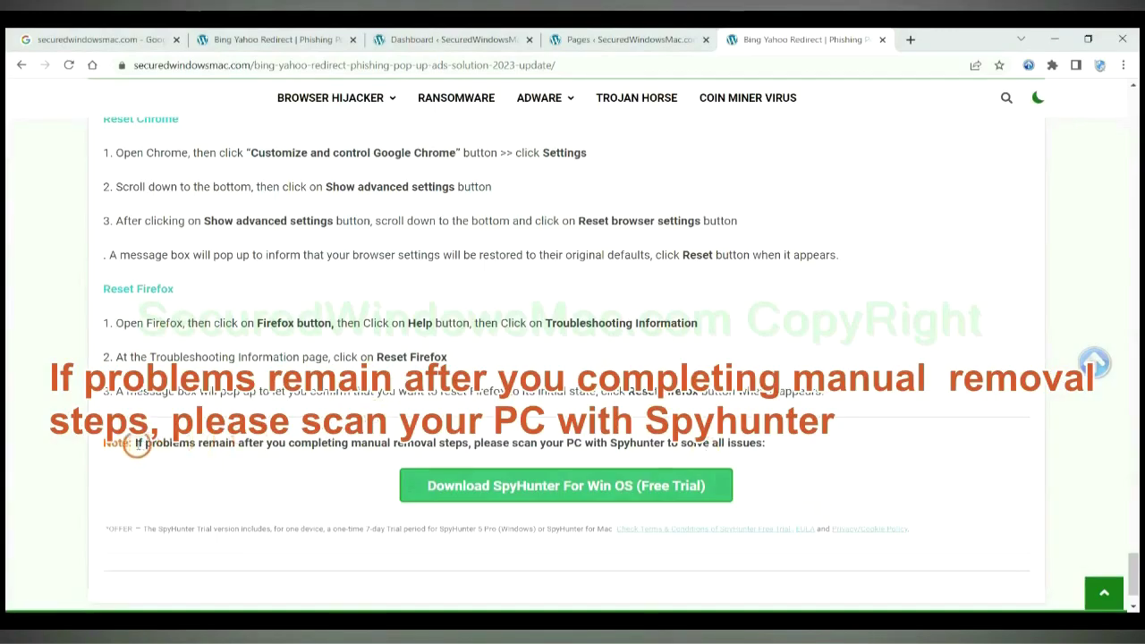
pyautogui.moveTo(136, 443); pyautogui.dragTo(240, 447)
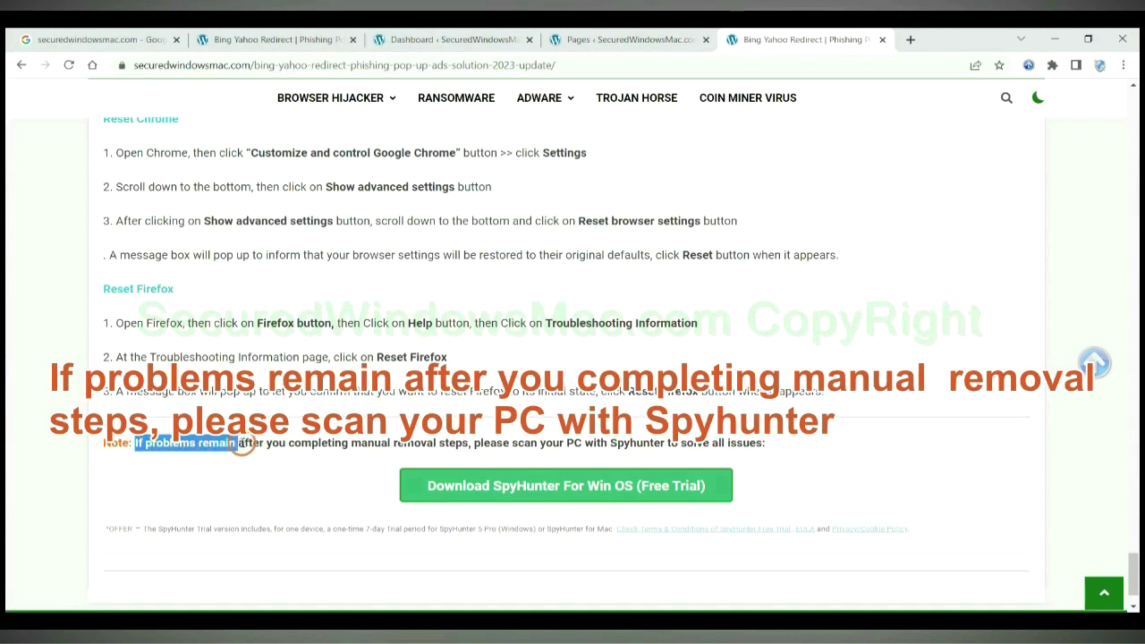